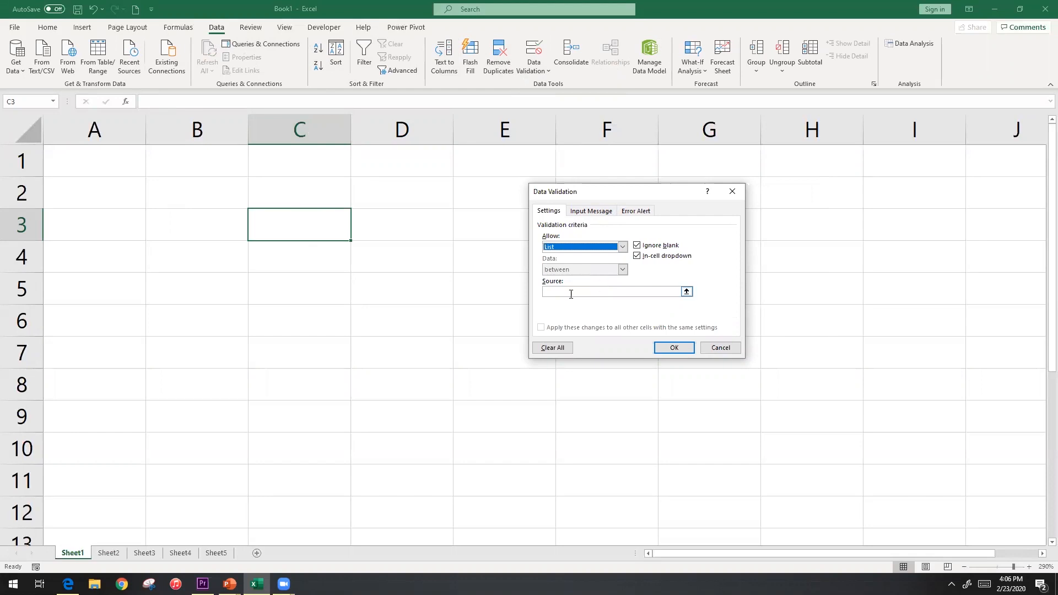
Step: Set the validation list source for C3 to High, Medium, Low, apply it, and check the choices in the cell's drop-down
left_click(569, 293)
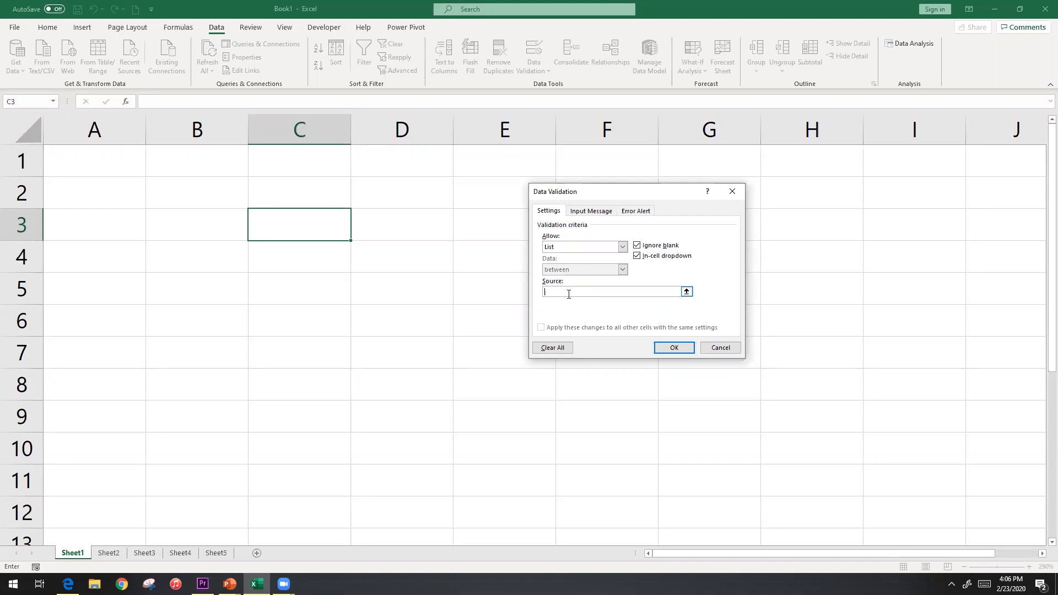
type("High")
type("Medium,Low")
left_click(673, 347)
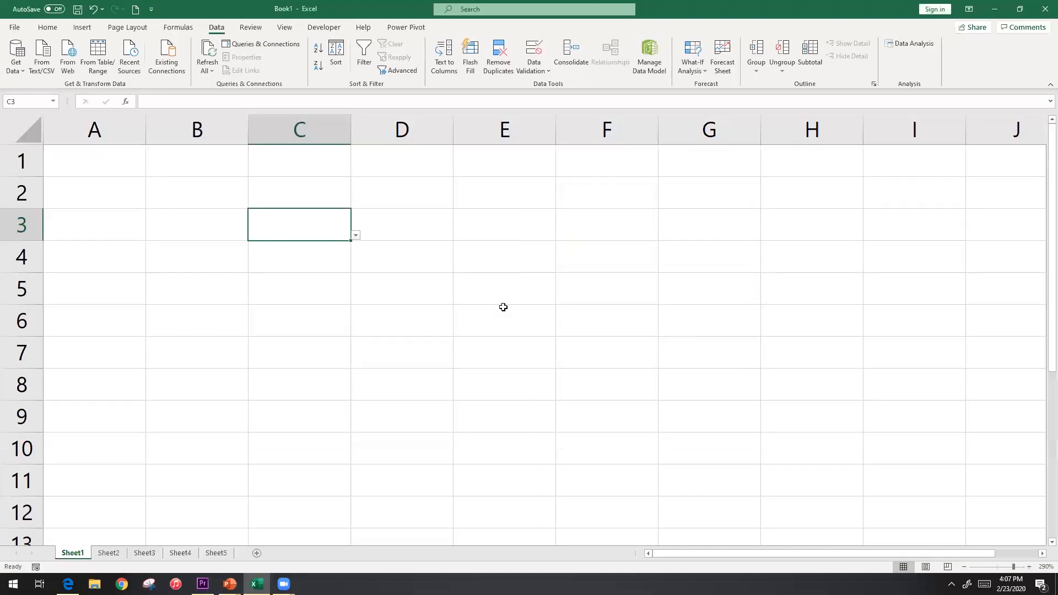
left_click(356, 236)
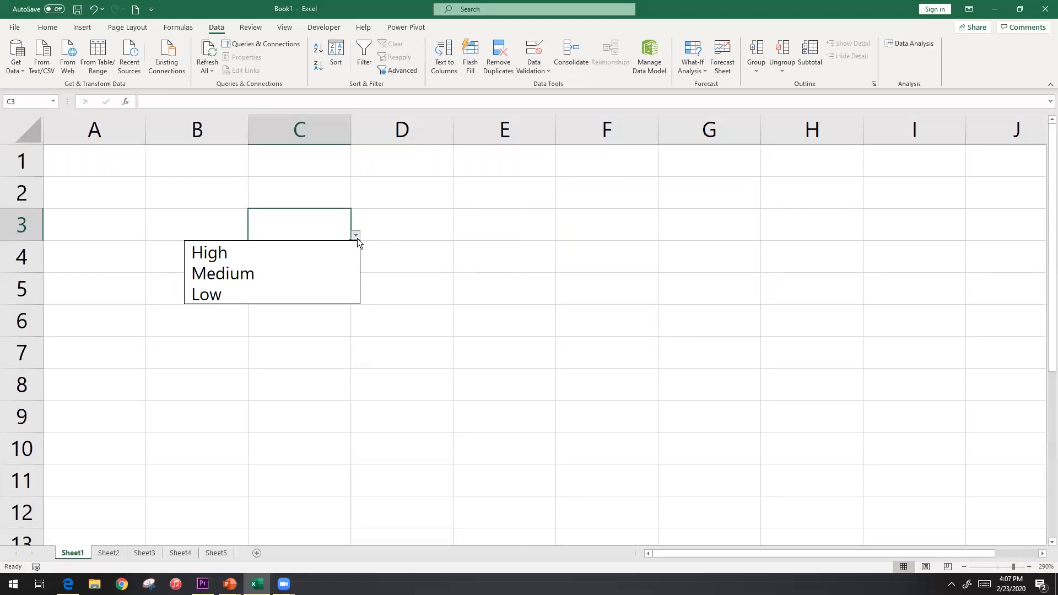
left_click(408, 264)
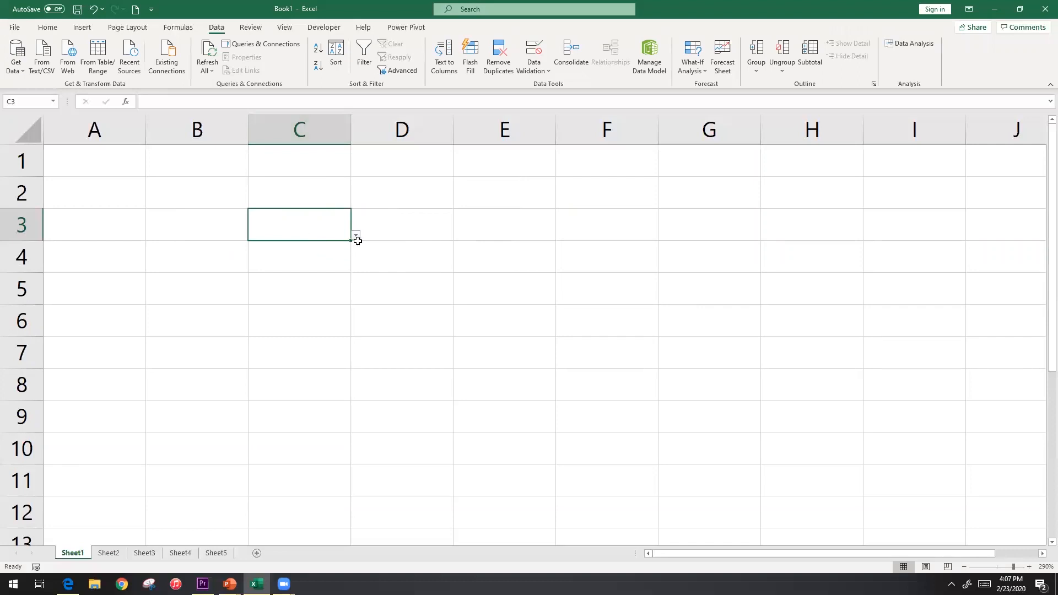
Step: Fill drop-down cell C3 with yellow
left_click(456, 263)
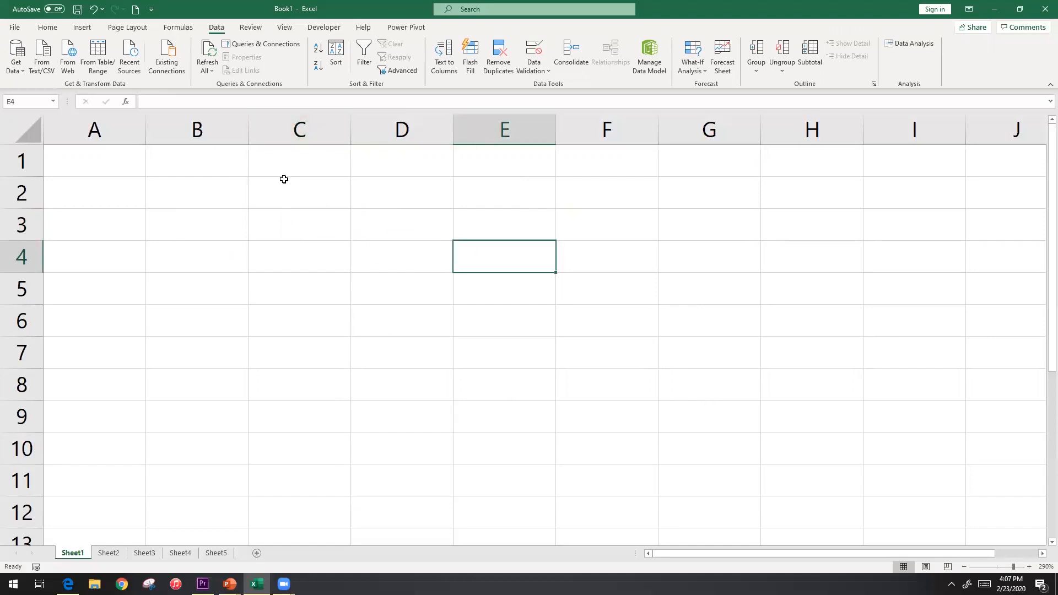
left_click(314, 233)
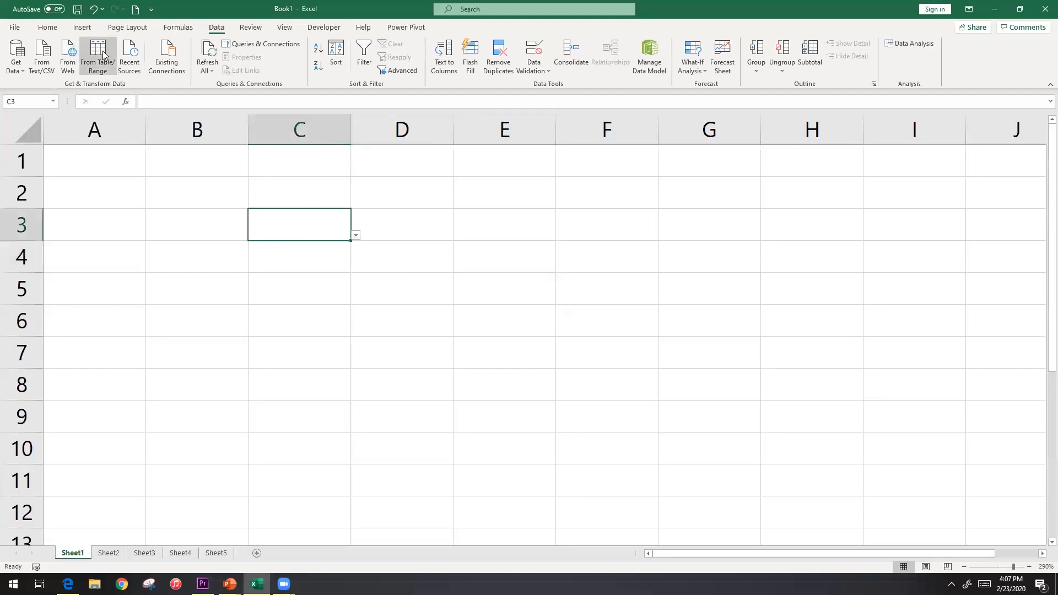
left_click(55, 29)
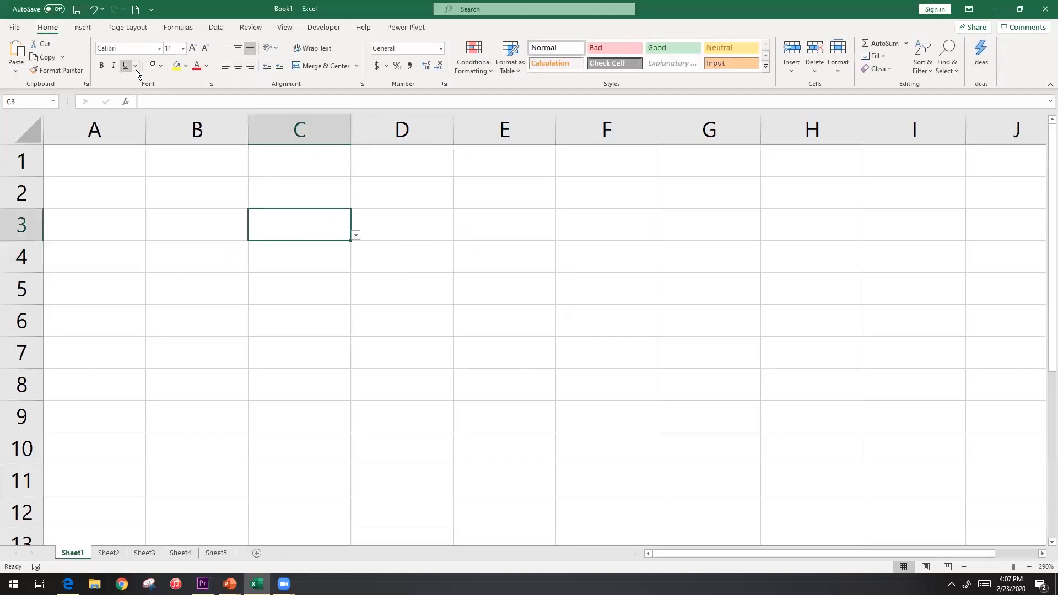
left_click(176, 67)
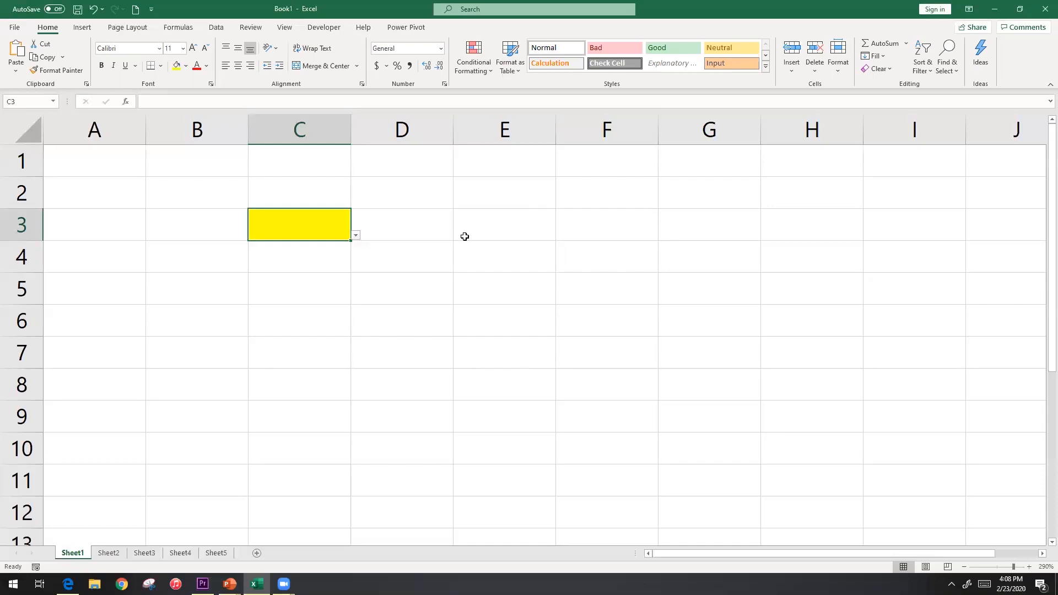
Step: Enter the colours White, Yellow, Green, Orange, Blue, Brown and Black down cells E3 to E9
left_click(488, 227)
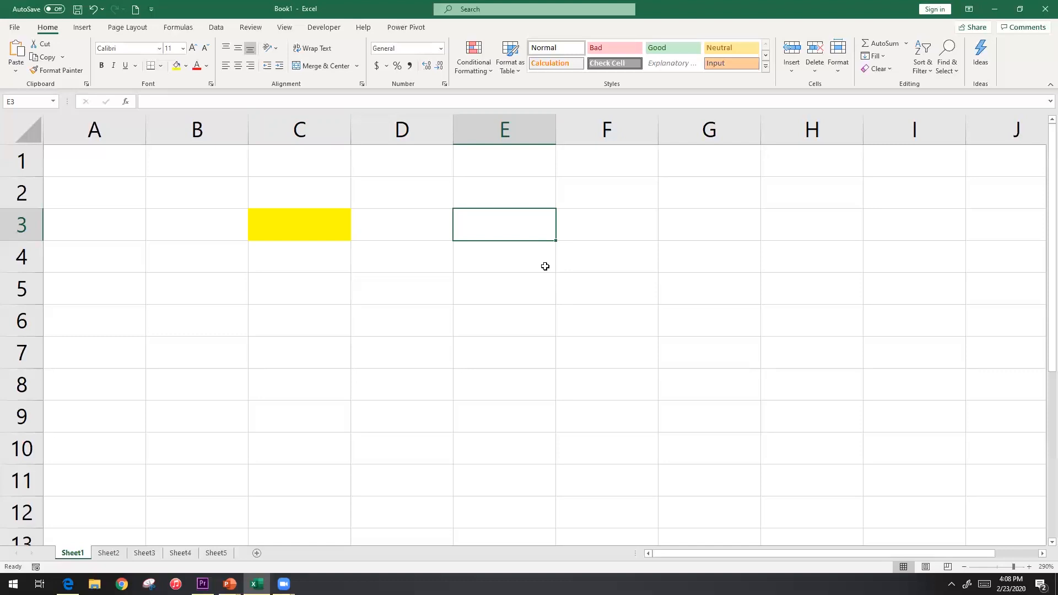
type("White")
key("Return")
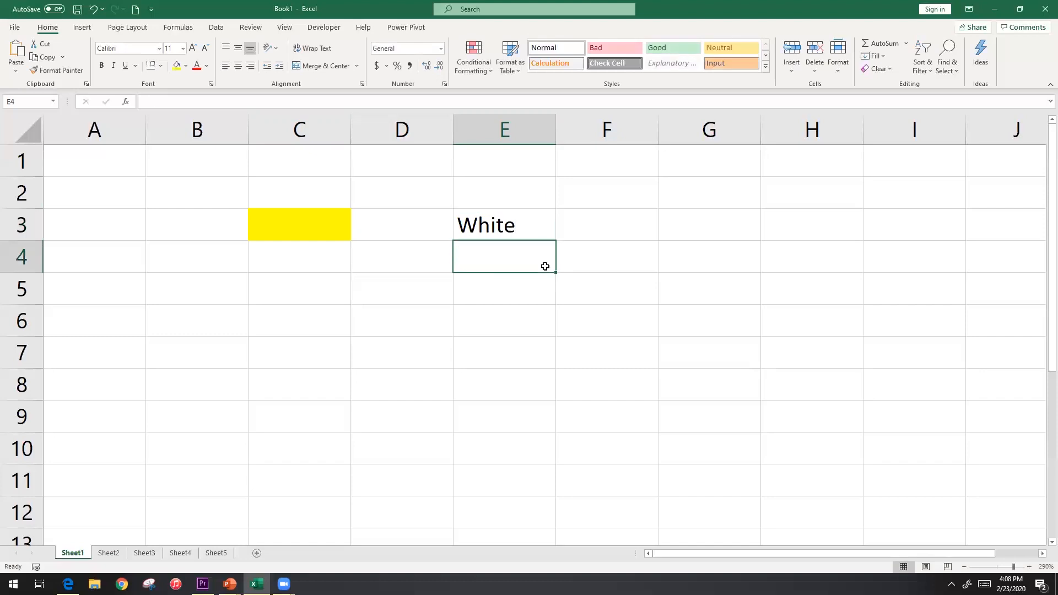
type("Yellow")
key("Return")
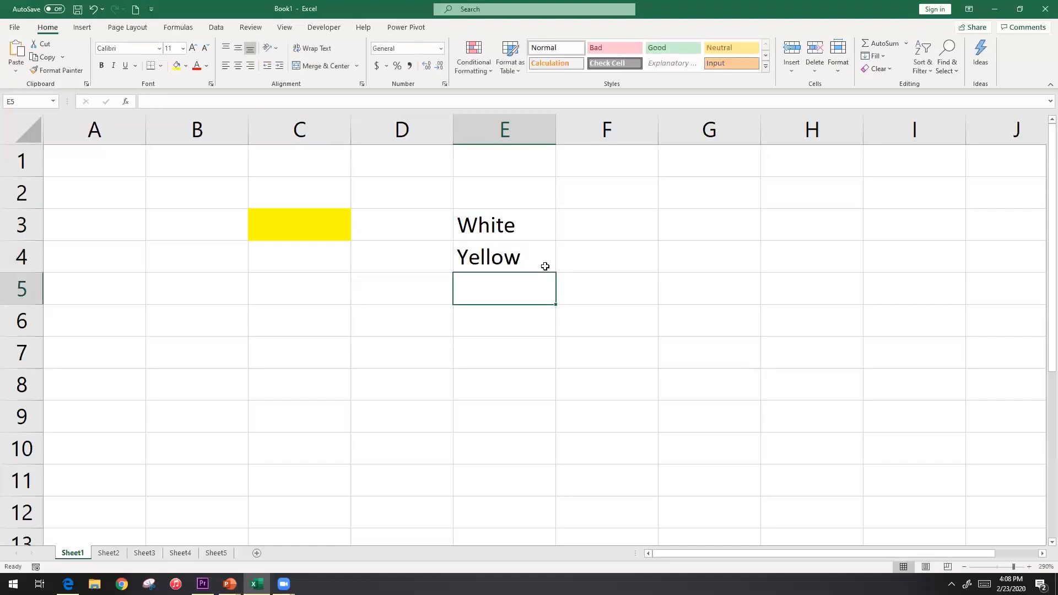
type("Green")
key("Return")
type("Orange")
key("Return")
type("Blue")
key("Return")
type("Brown")
key("Return")
type("Bla")
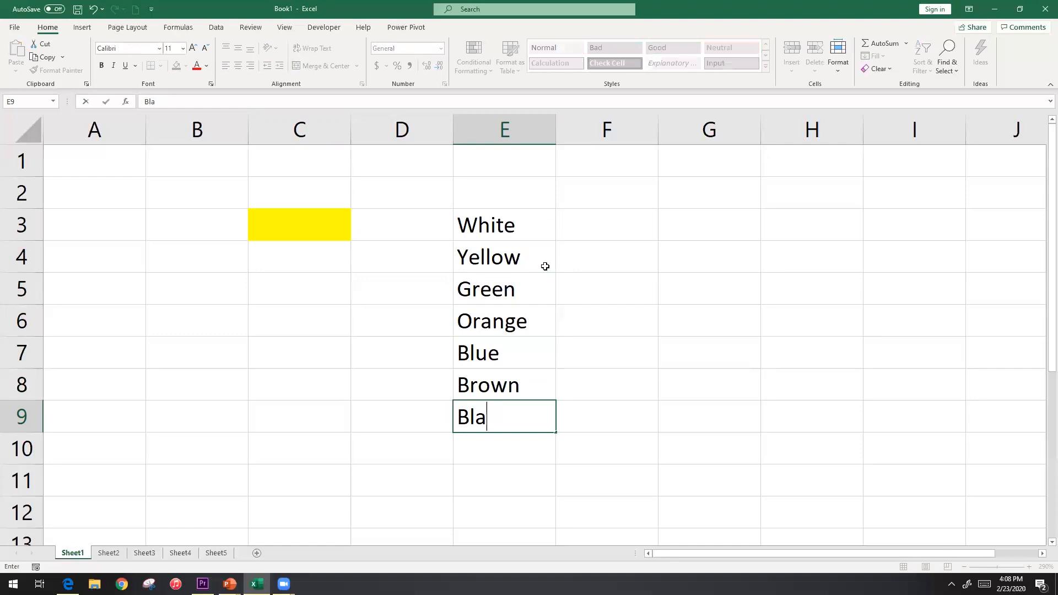
type("ck")
key("Return")
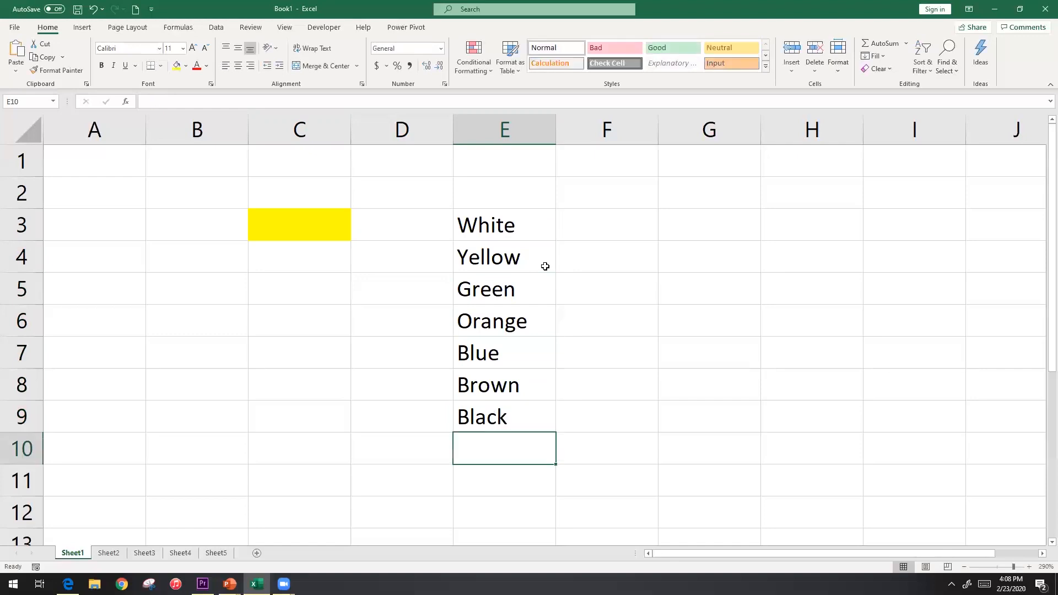
Step: Start a data validation rule for cell F3 that allows a List, keeping the colour entries in view
left_click(583, 231)
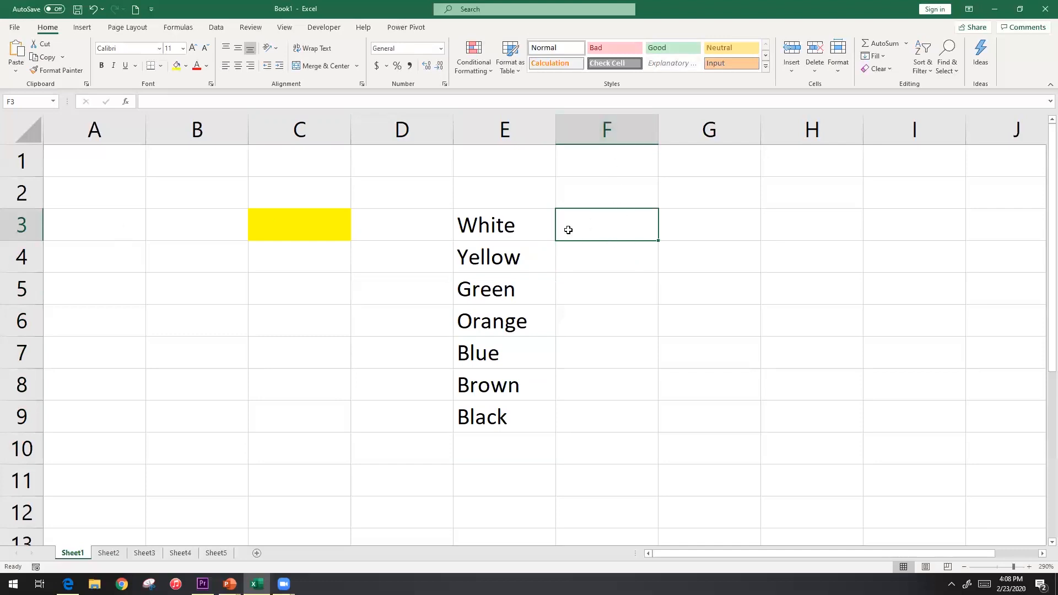
left_click(218, 27)
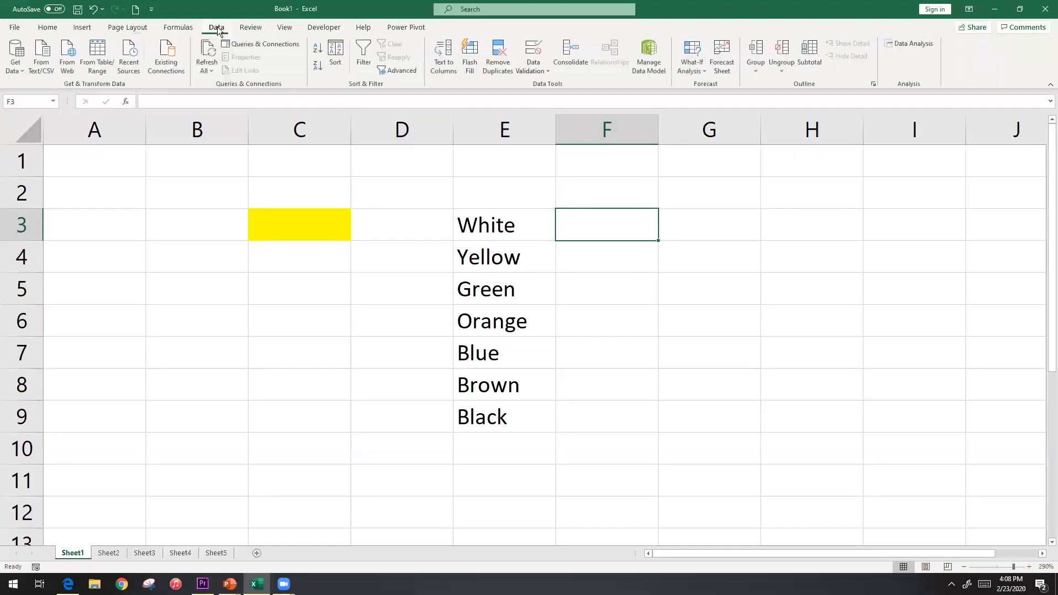
left_click(539, 65)
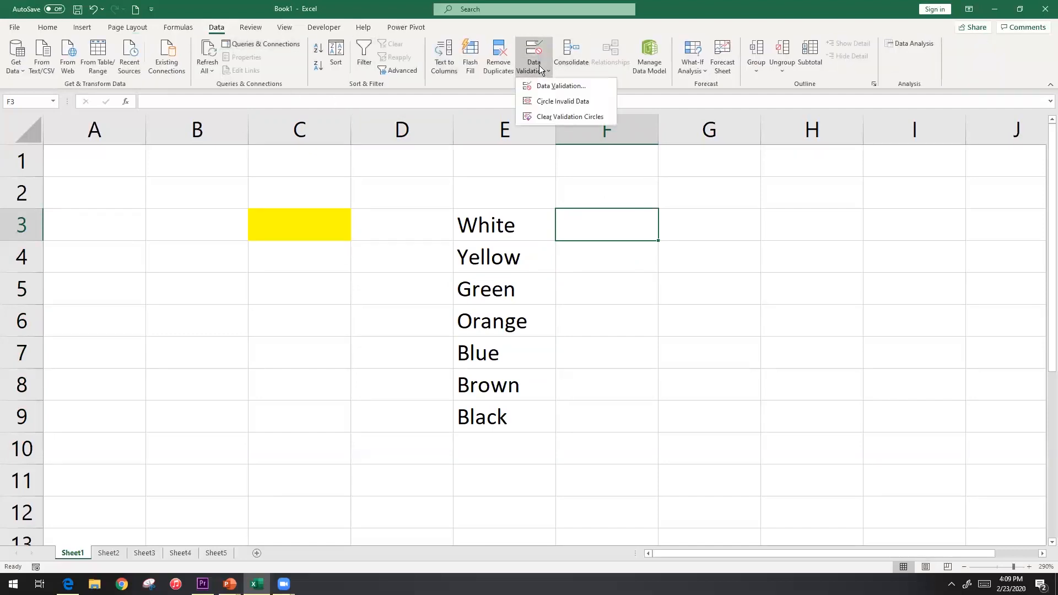
left_click(541, 87)
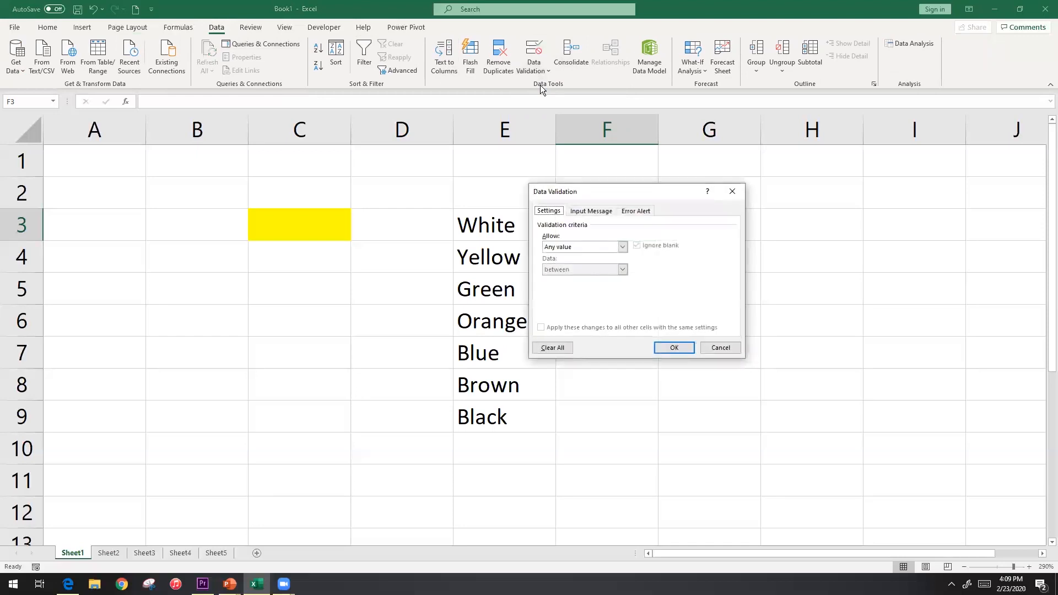
left_click_drag(634, 192, 781, 191)
left_click(759, 247)
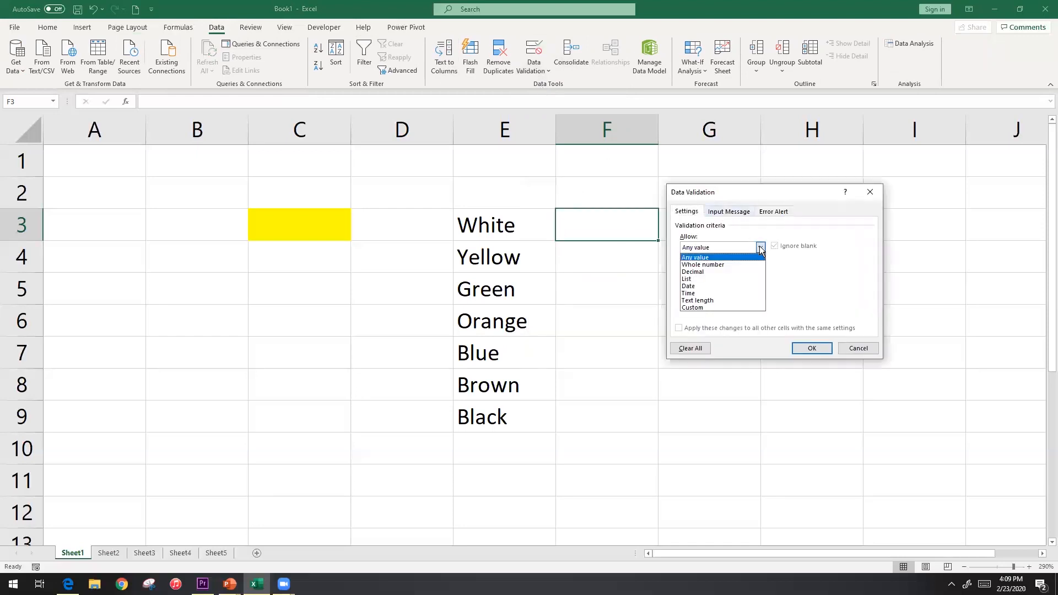
left_click(751, 278)
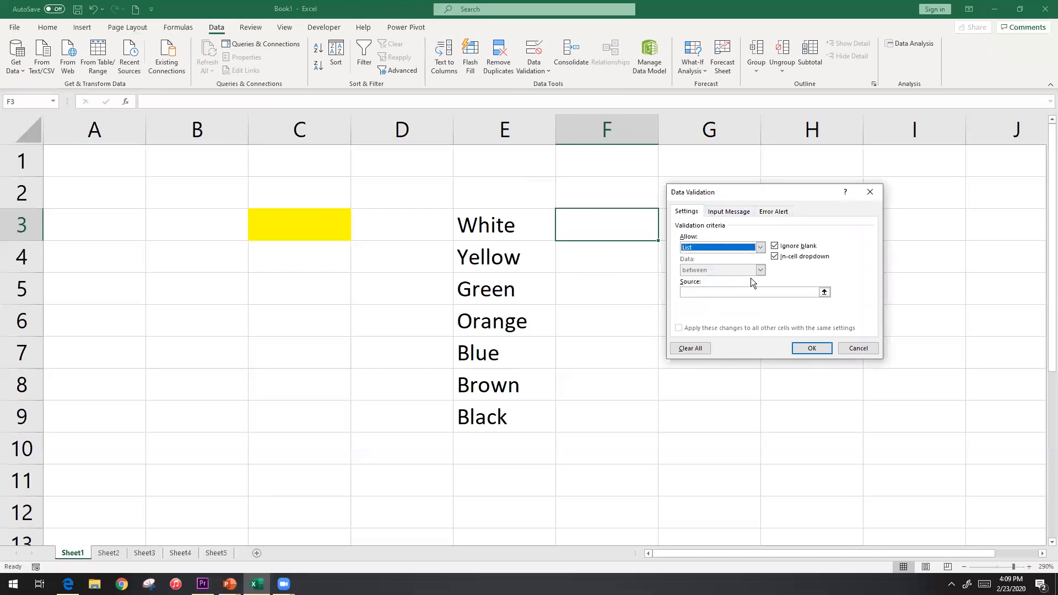
Step: Set the source of F3's validation list to the colour range =$E$3:$E$9 and apply the rule
left_click(700, 291)
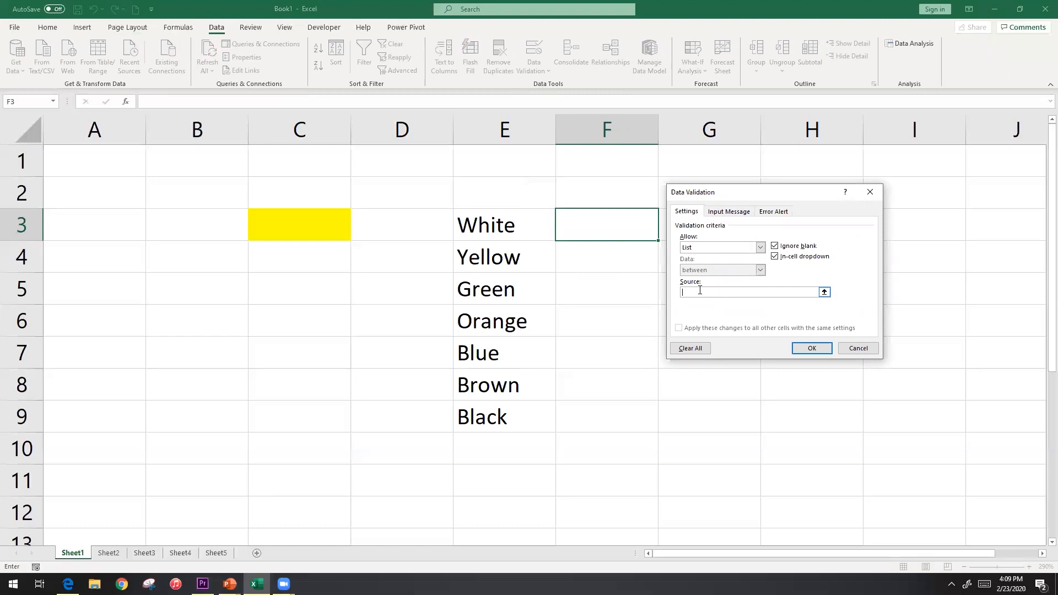
left_click(825, 292)
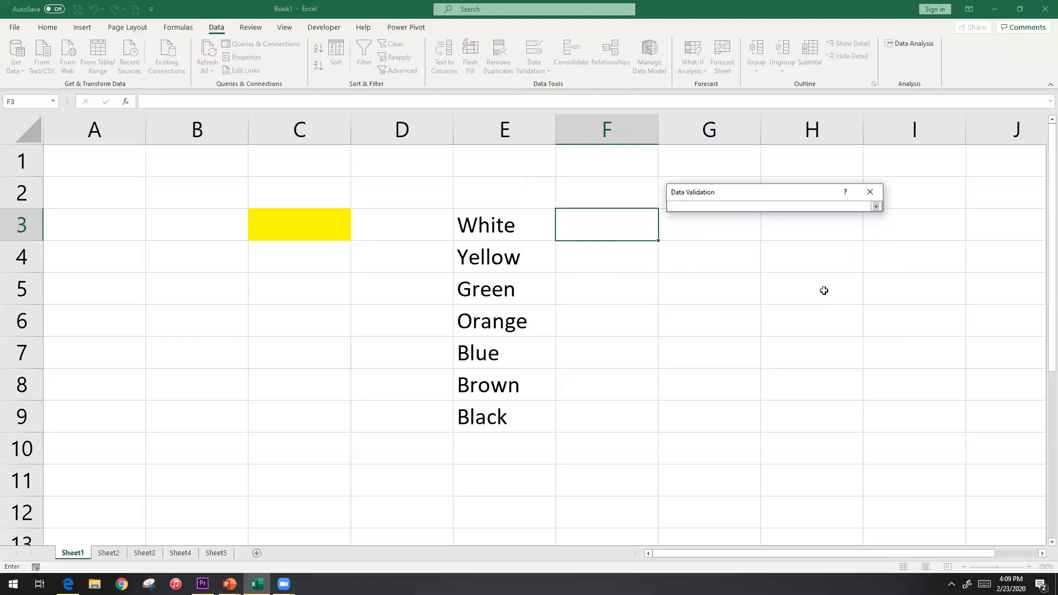
left_click(501, 223)
left_click_drag(501, 223, 491, 419)
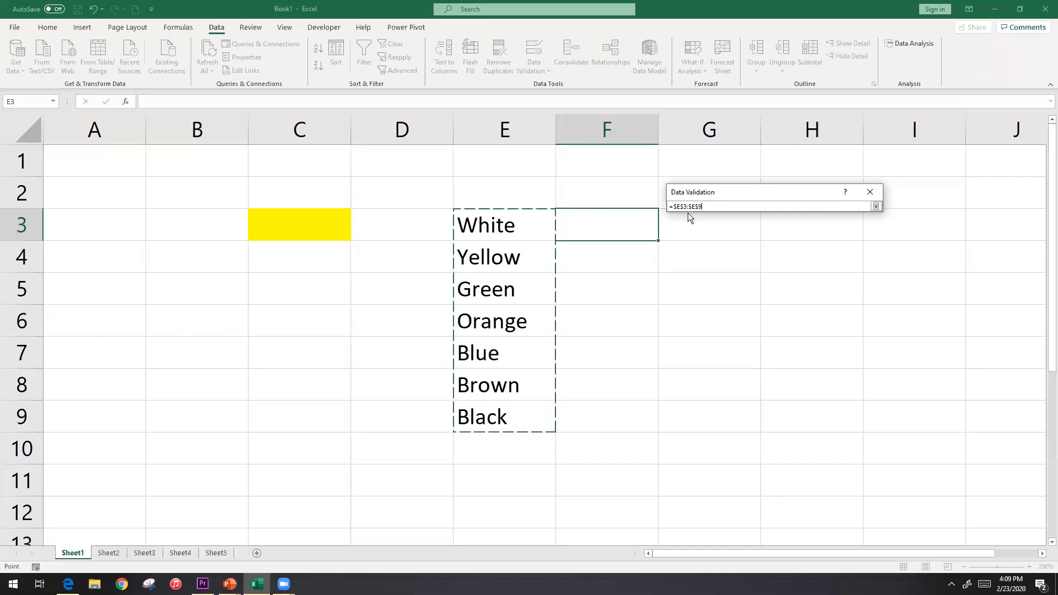
left_click(877, 206)
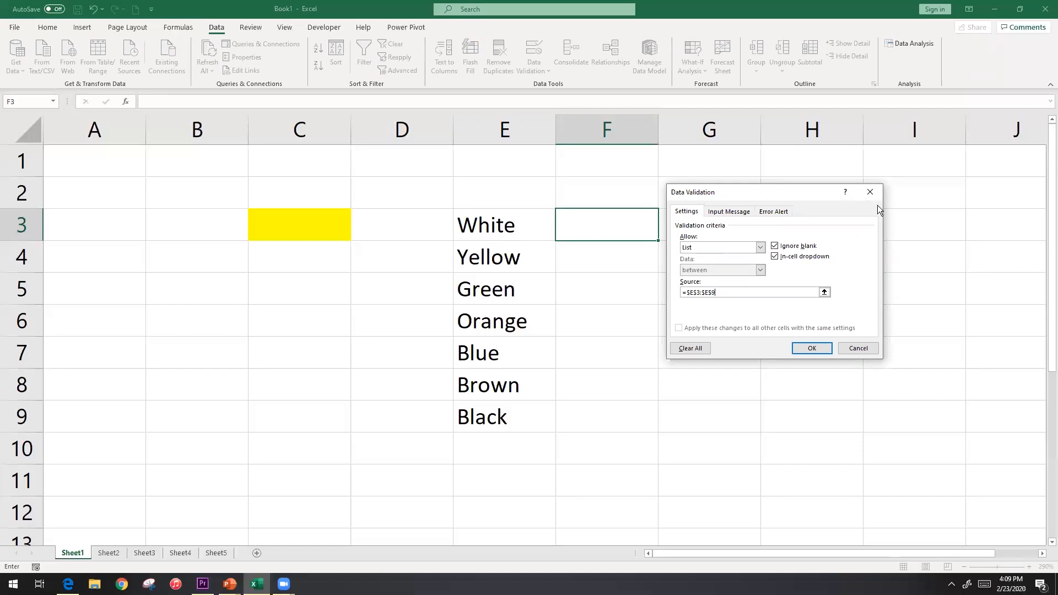
left_click(805, 348)
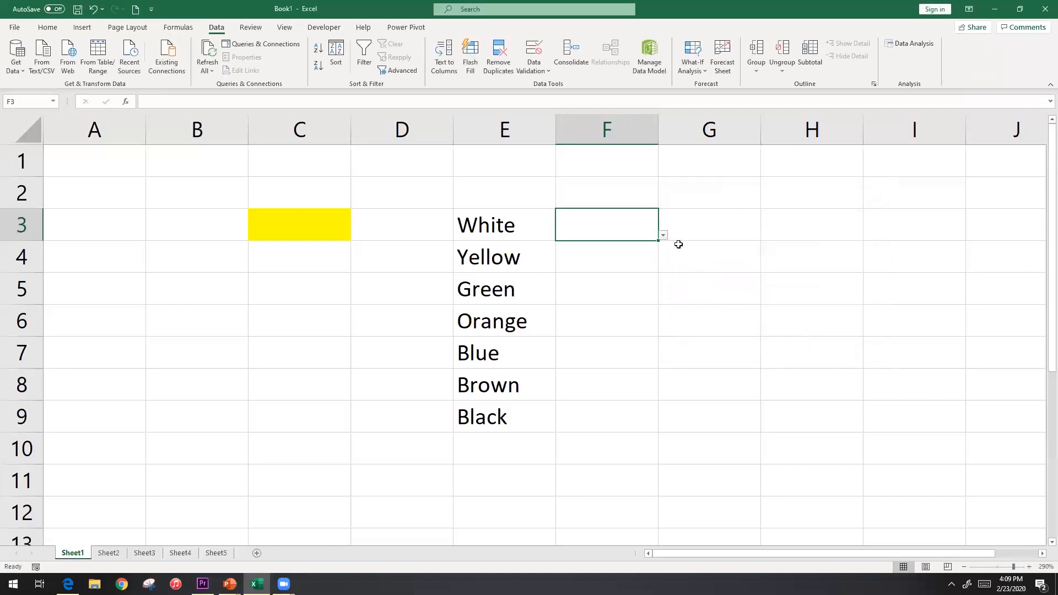
Step: Check the choices in F3's drop-down and fill the cell with yellow
left_click(664, 236)
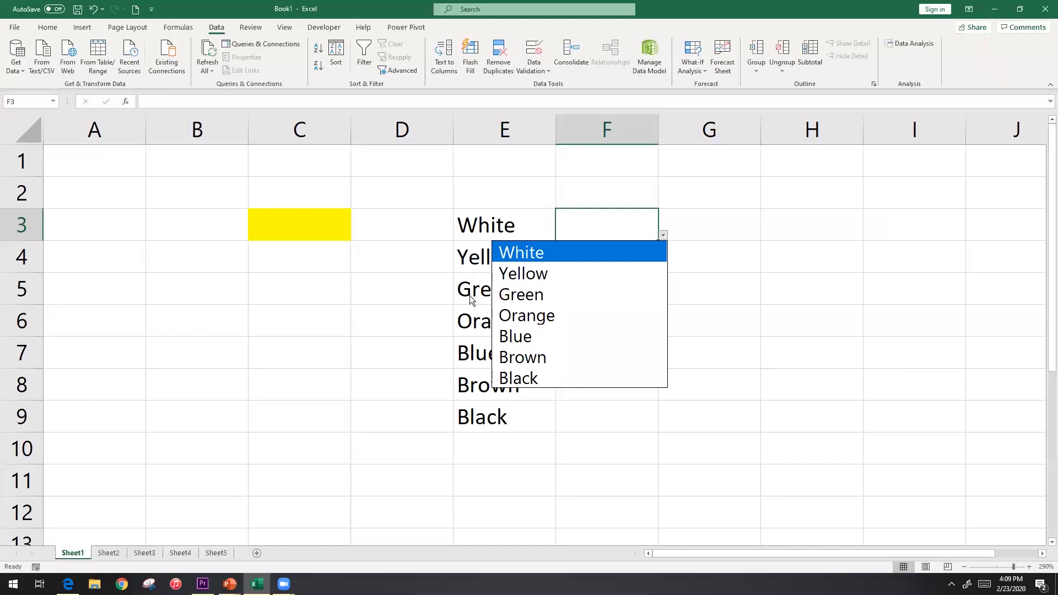
left_click(762, 248)
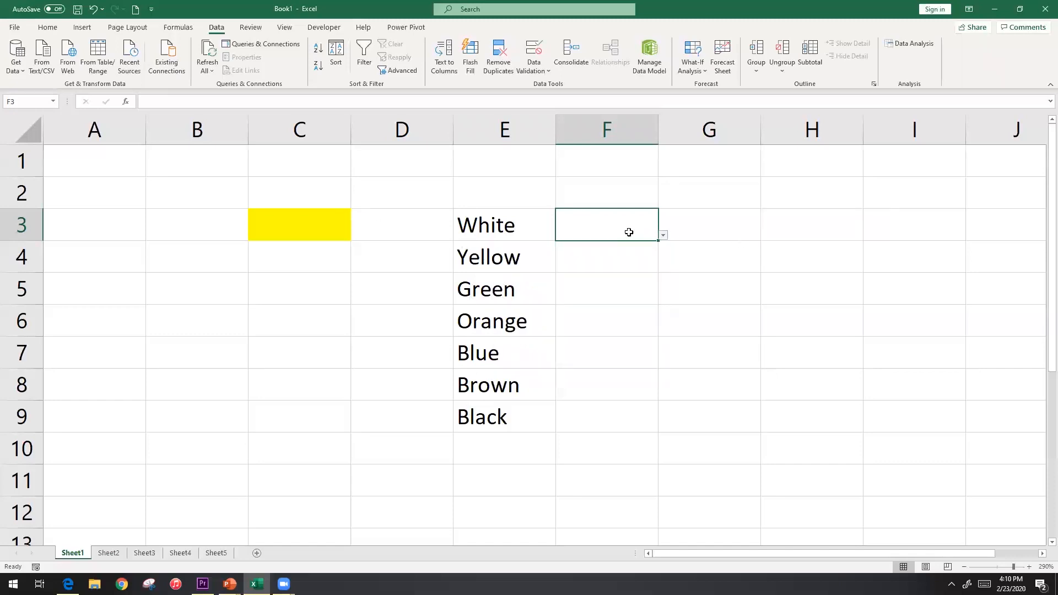
left_click(51, 29)
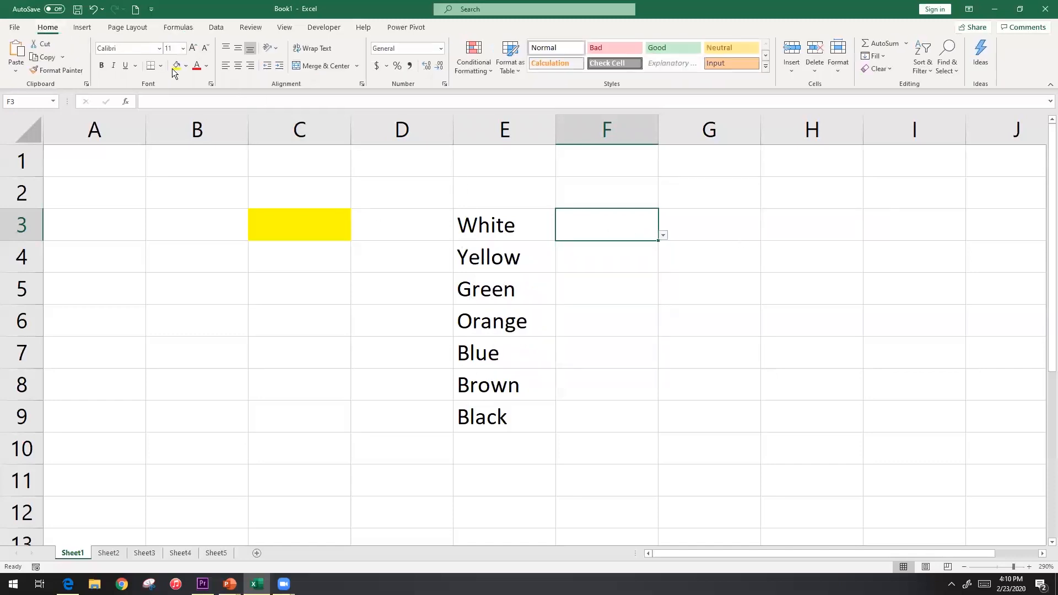
left_click(175, 66)
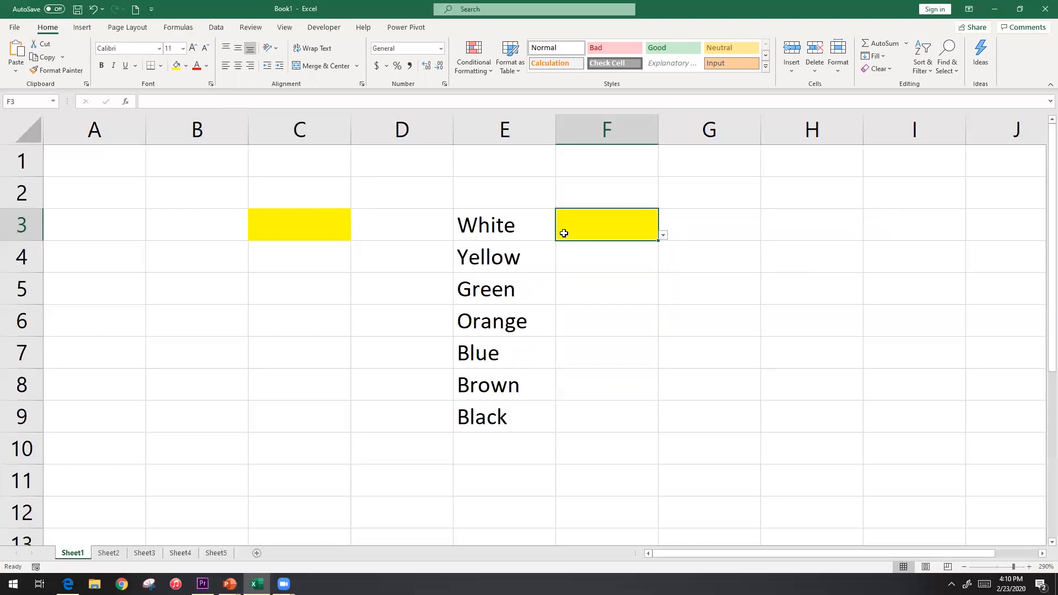
Step: Replace Brown with Purple in E8 and check the choices in F3's drop-down
left_click(515, 383)
type("Purple")
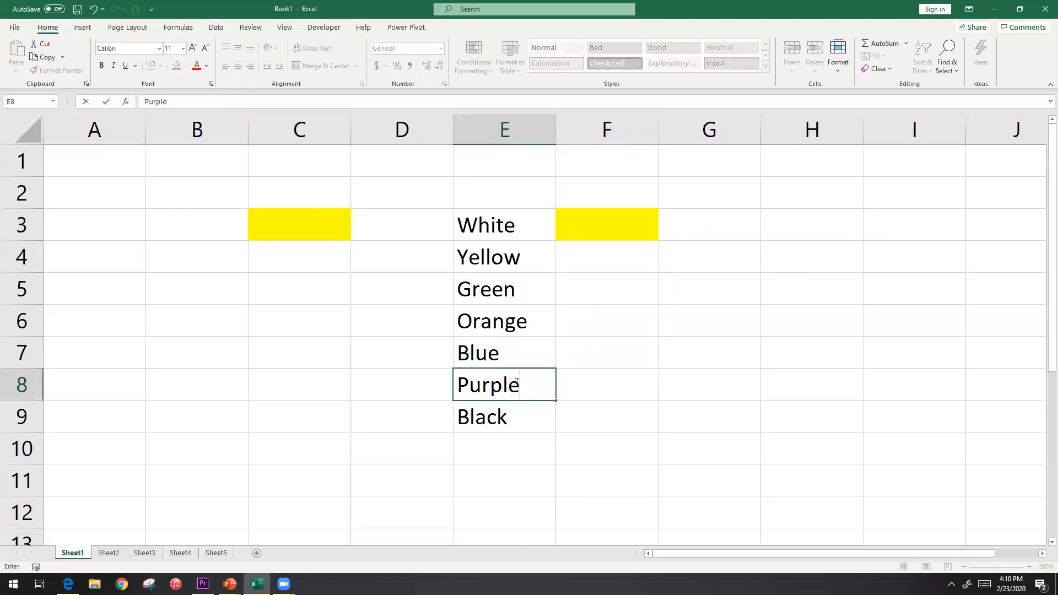
key("Return")
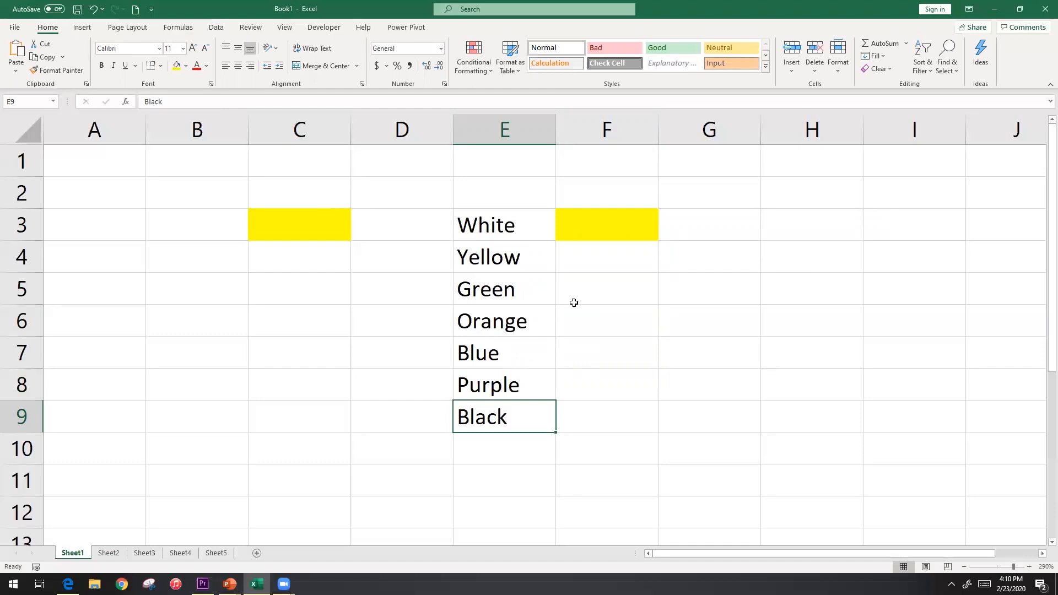
left_click(628, 226)
left_click(664, 237)
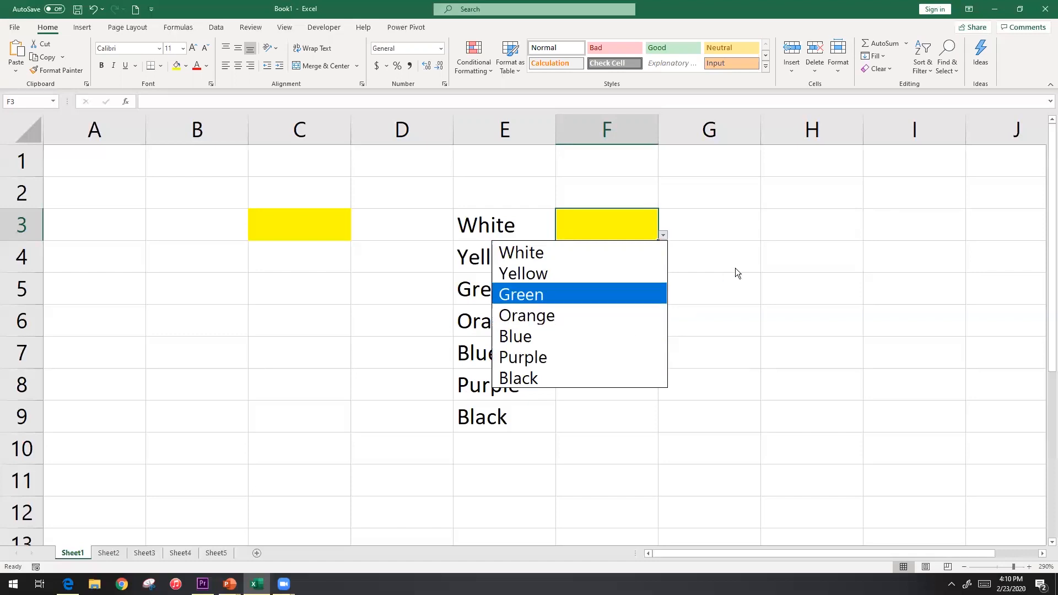
left_click(752, 263)
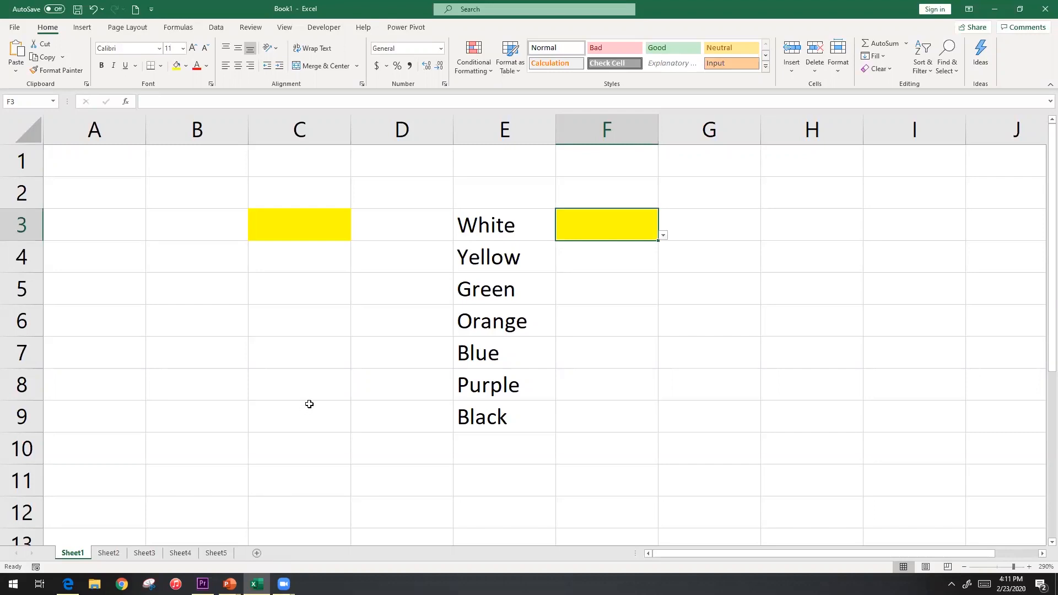
Step: Name the colour range E3:E9 Colors
left_click(490, 228)
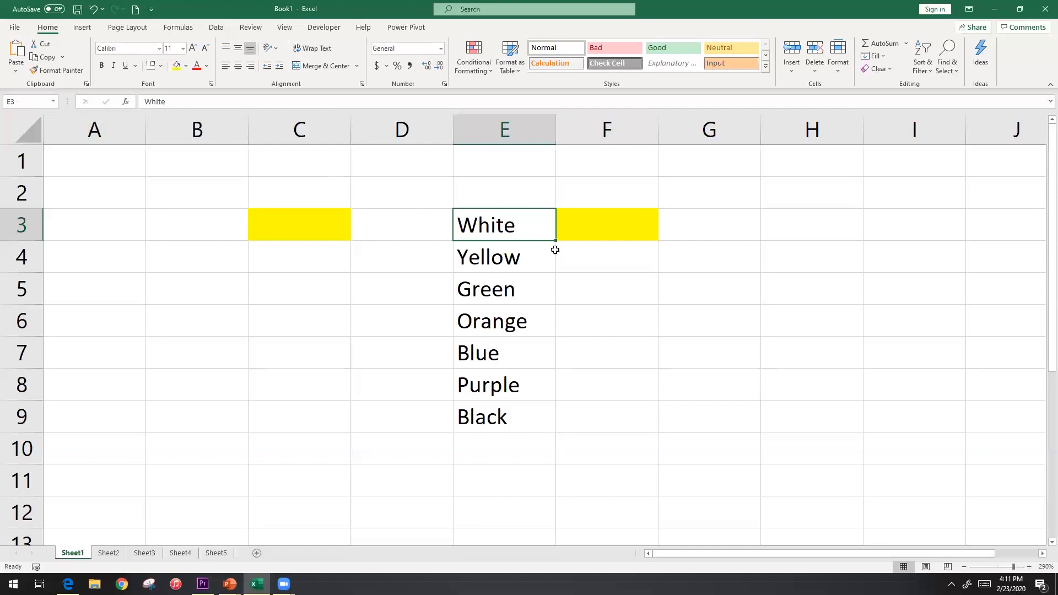
left_click(573, 269)
left_click(510, 227)
left_click_drag(510, 228, 481, 410)
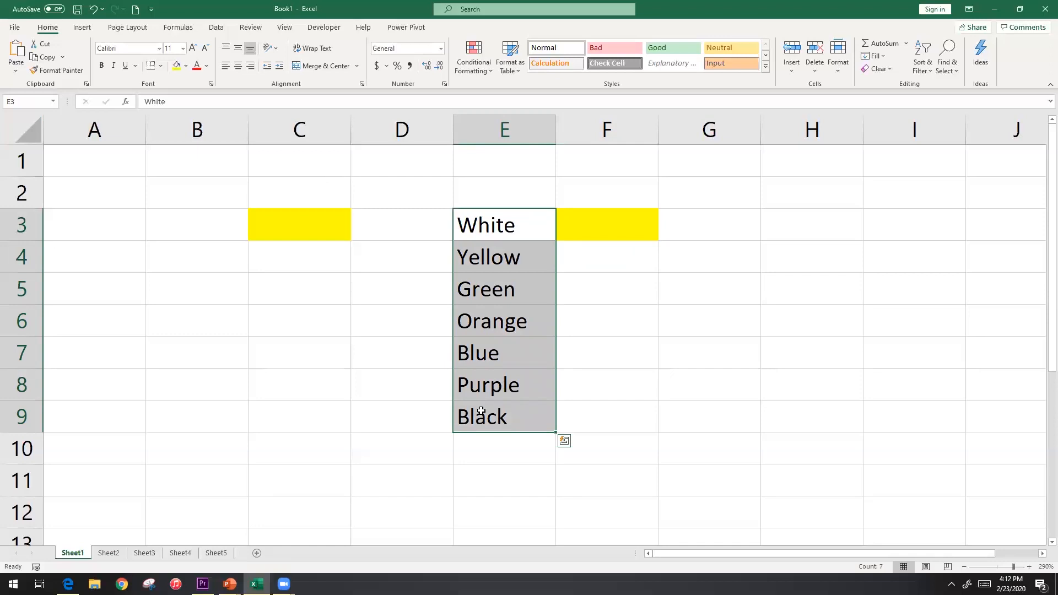
left_click(30, 104)
type("Colors")
key("Return")
left_click(727, 349)
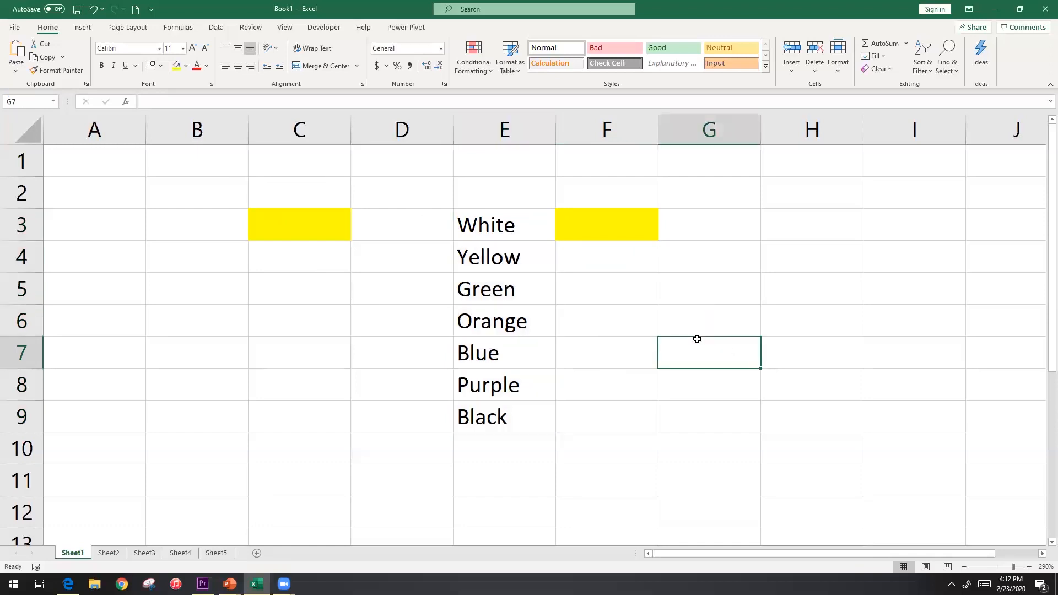
Step: Add a list data validation rule to cell H3 with the named range =Colors as its source
left_click(780, 288)
left_click(785, 226)
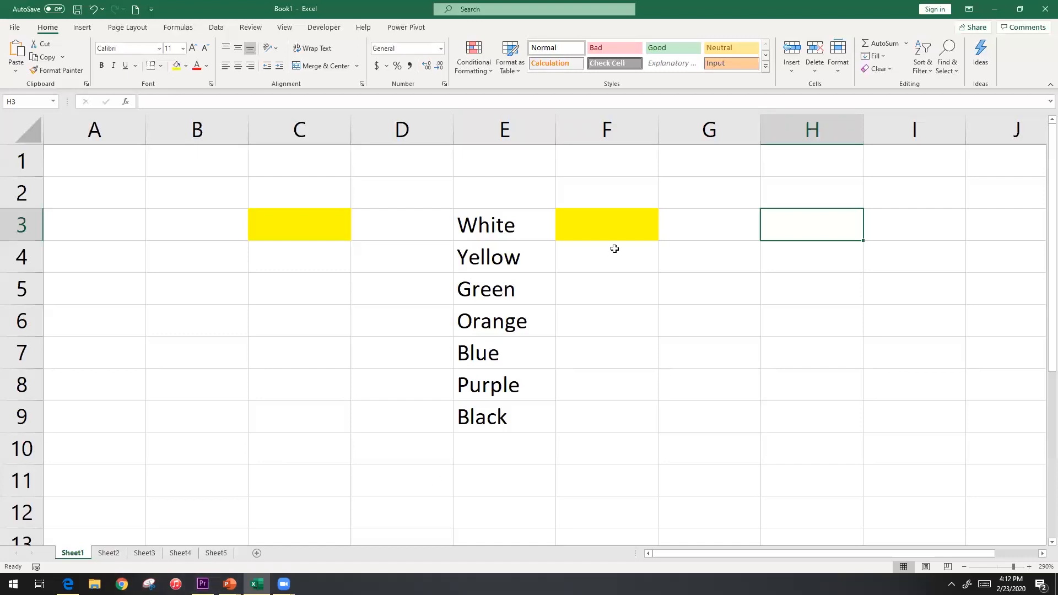
left_click(217, 28)
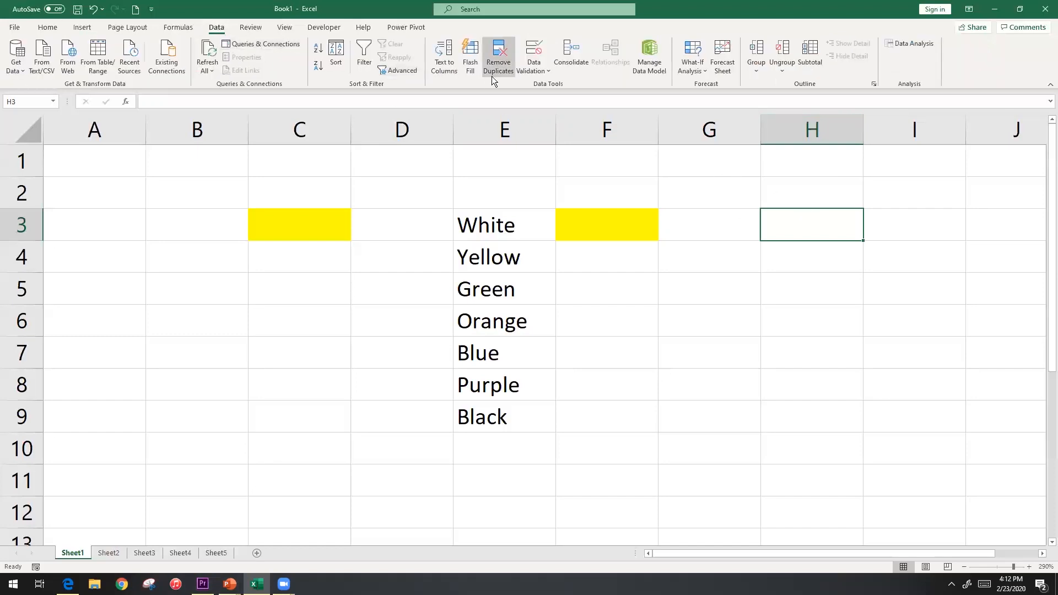
left_click(538, 73)
left_click(539, 87)
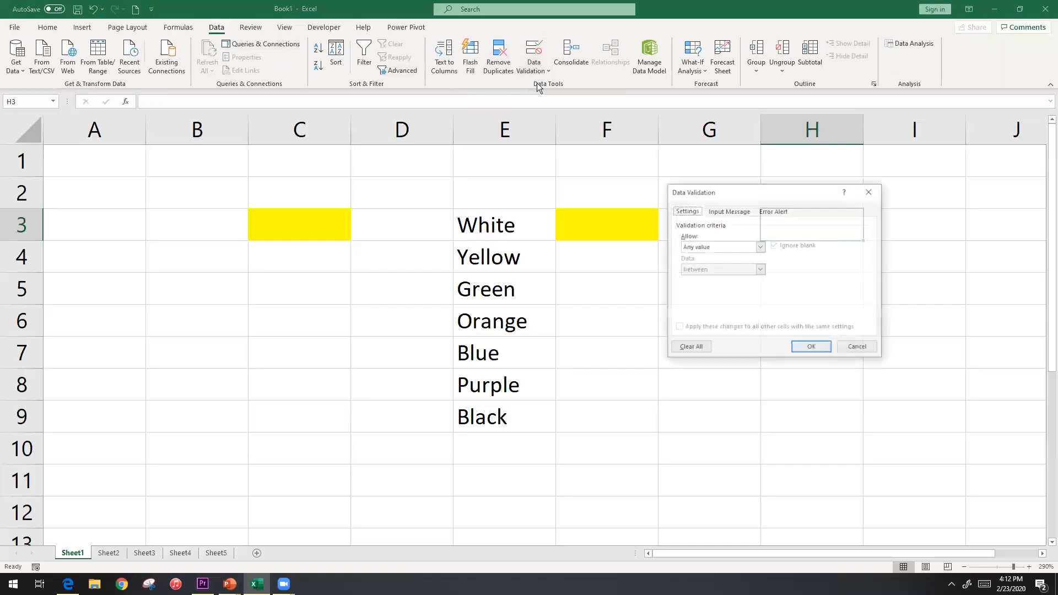
left_click(755, 247)
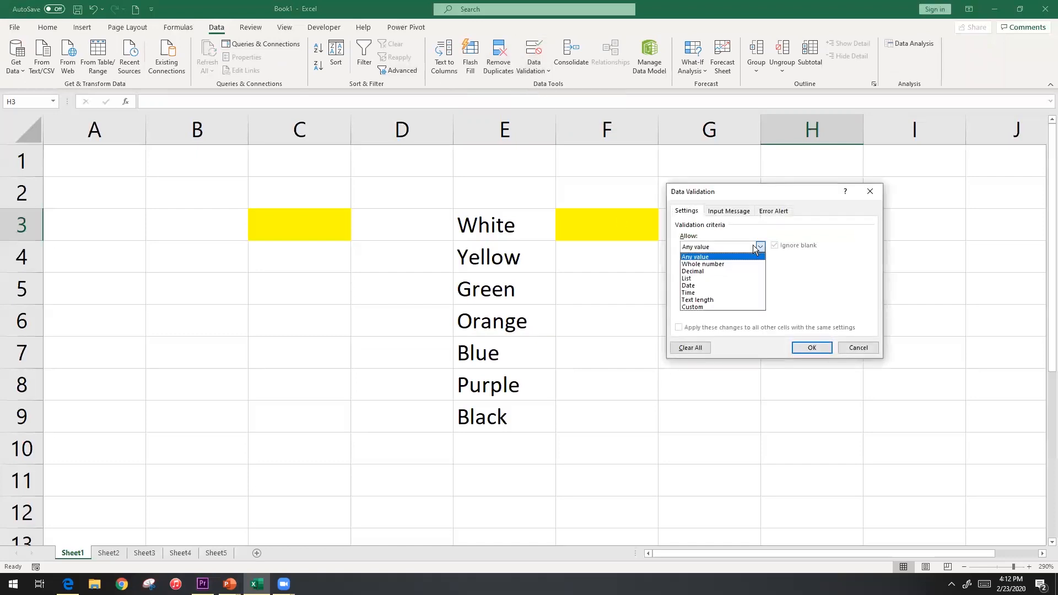
left_click(737, 277)
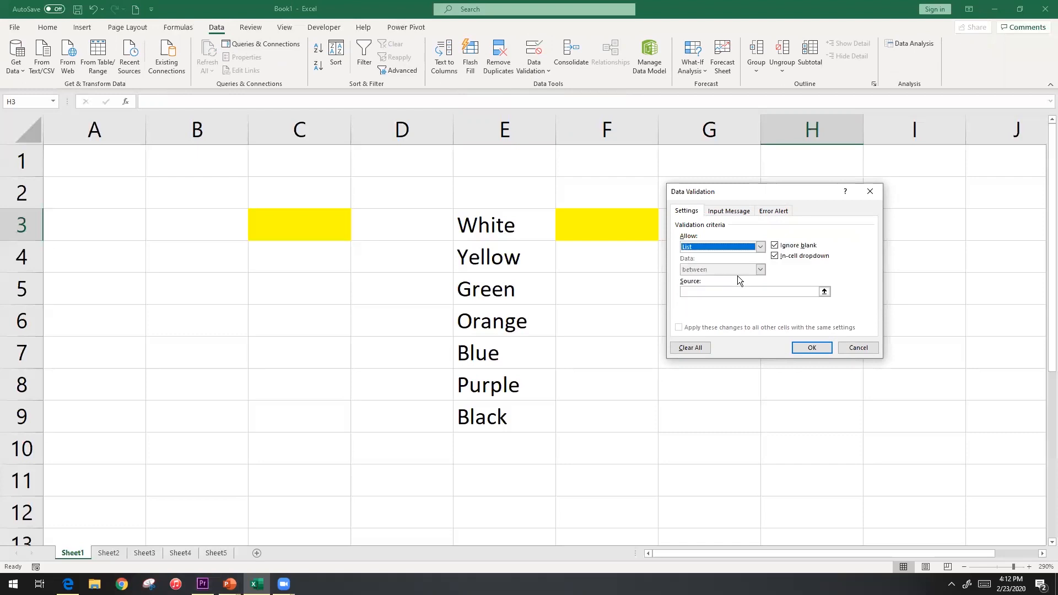
left_click(730, 292)
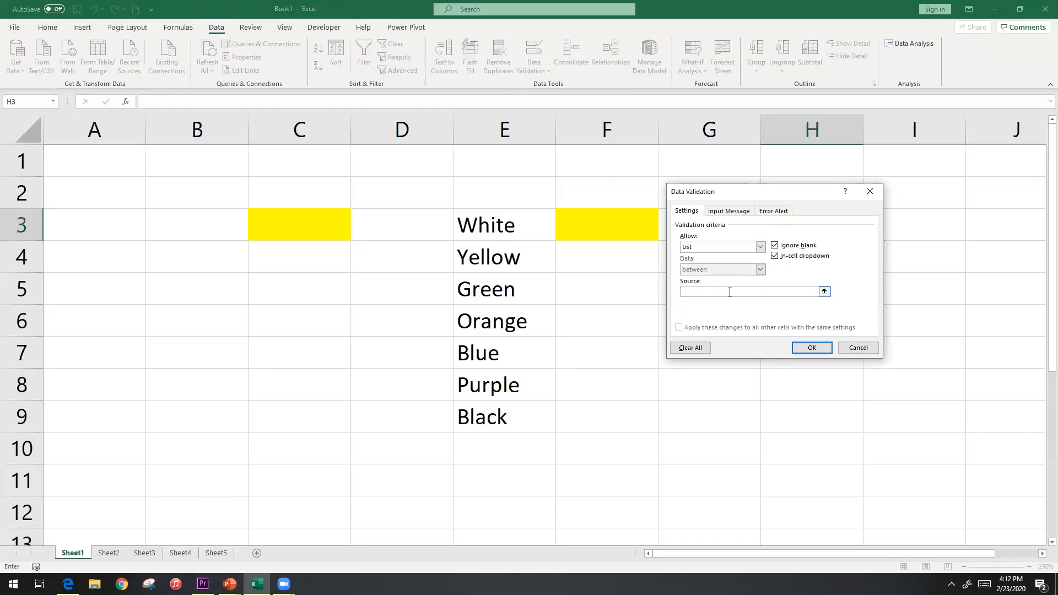
type("=Color")
left_click(809, 348)
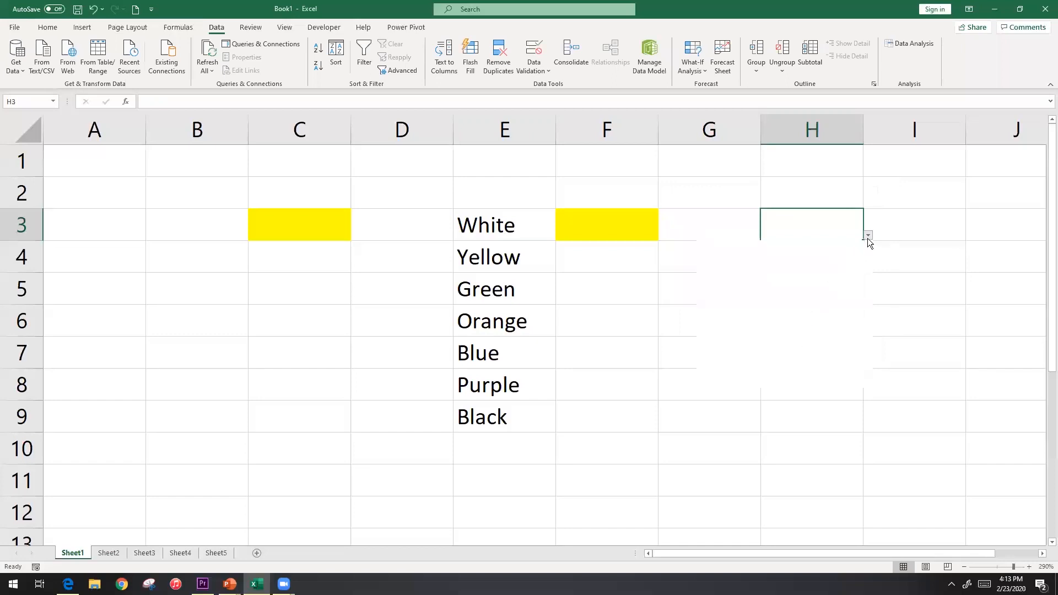
Step: Try out H3's drop-down by choosing Green, and clear the cell again
left_click(868, 236)
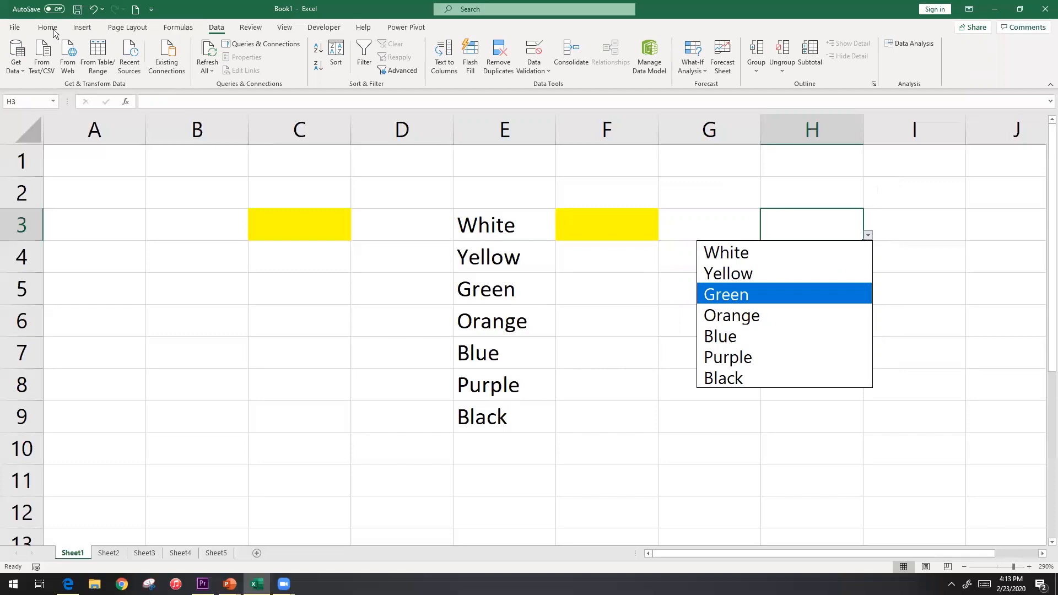
left_click(839, 298)
left_click(868, 236)
left_click(842, 227)
key("Delete")
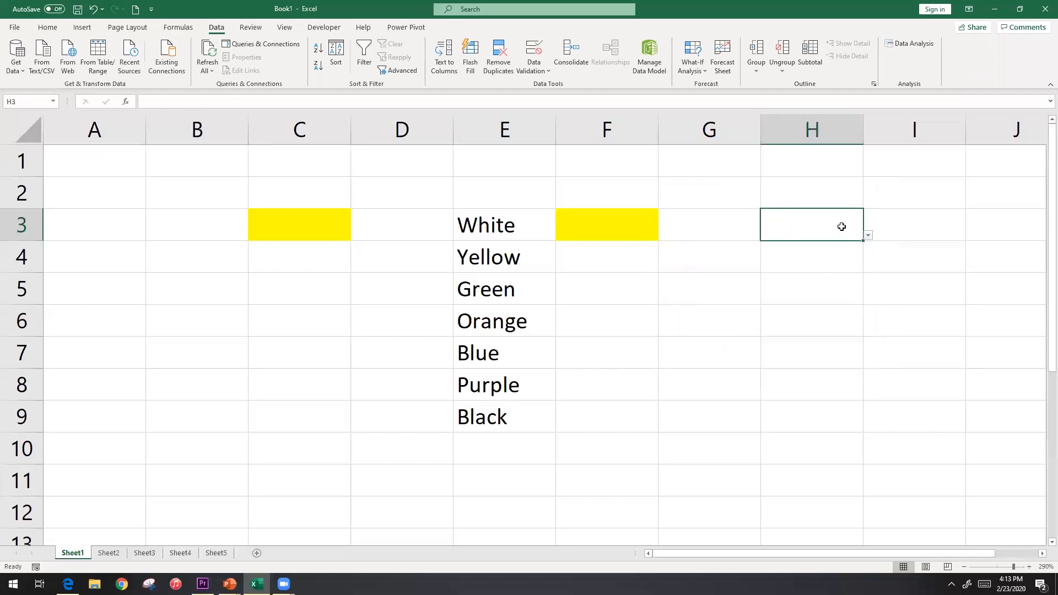
Step: Fill cell H3 with yellow
left_click(54, 27)
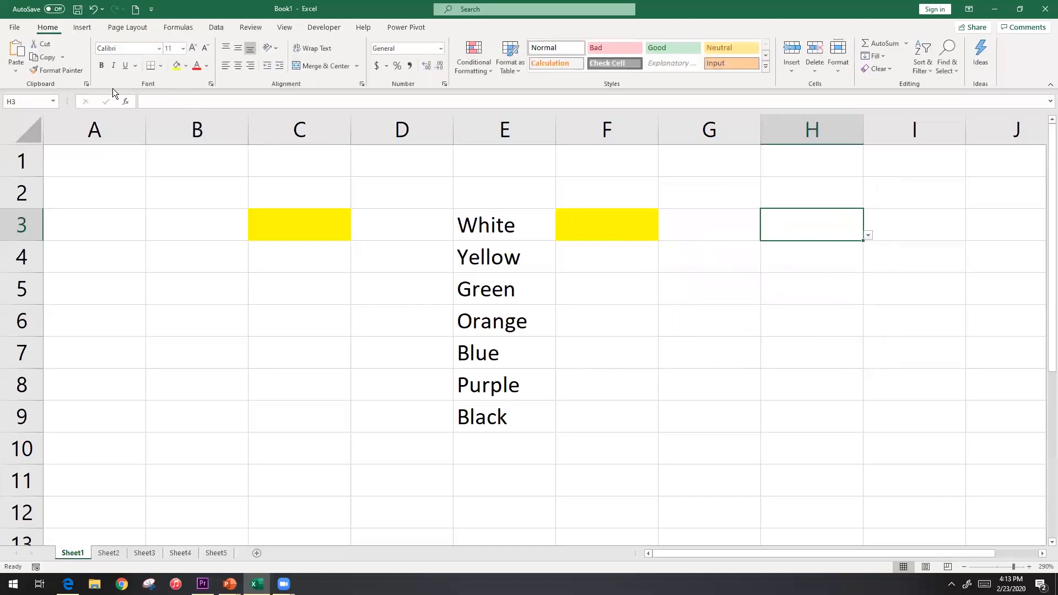
left_click(177, 65)
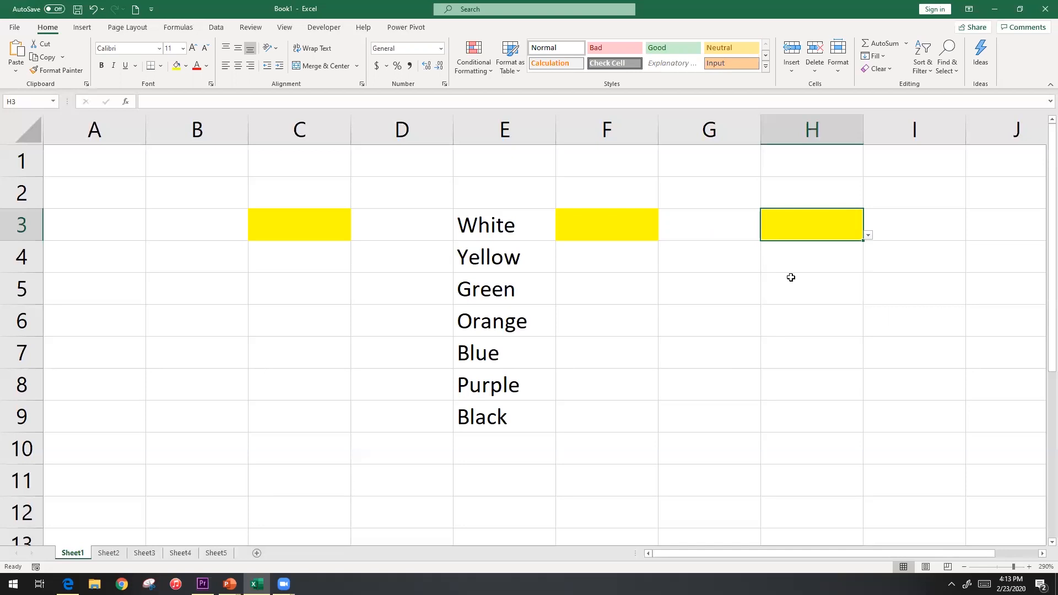
left_click(801, 260)
Step: Reopen H3's data validation rule and title its input message "Select A Color"
left_click(797, 225)
left_click(216, 27)
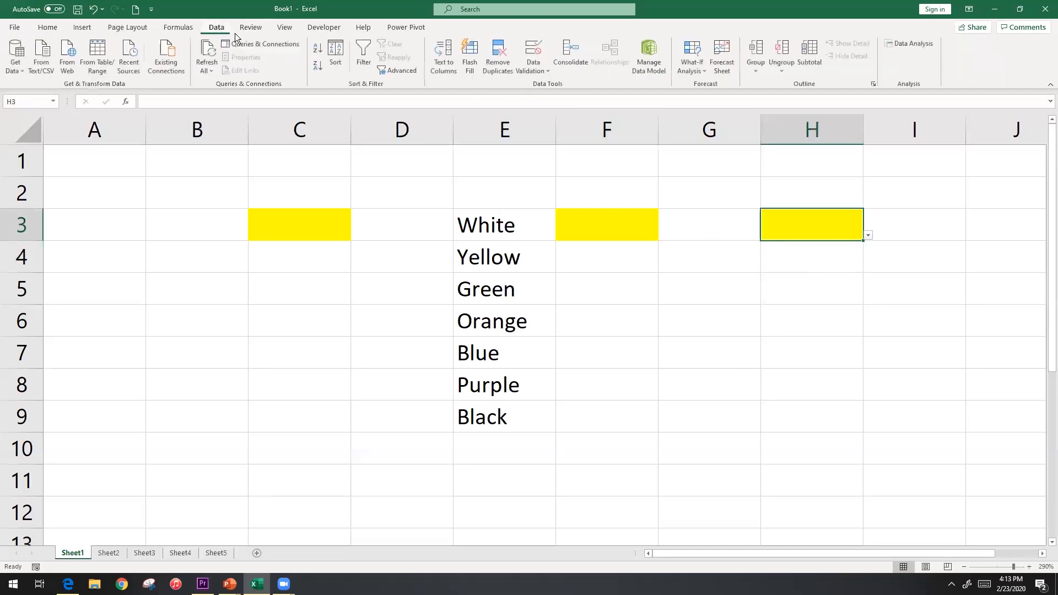
left_click(534, 72)
left_click(533, 87)
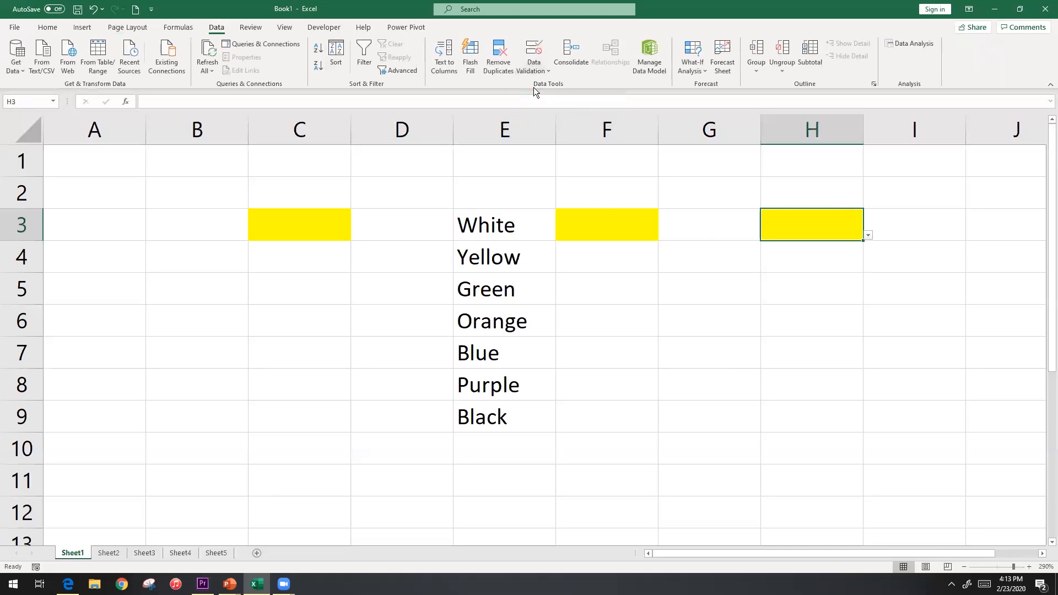
left_click_drag(753, 191, 633, 253)
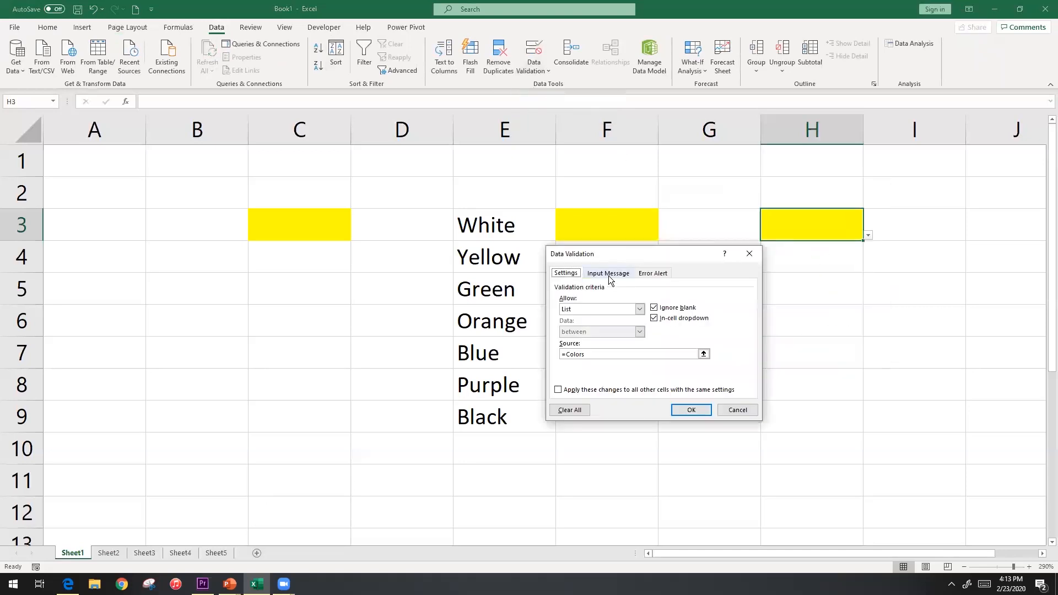
left_click(607, 274)
left_click(656, 274)
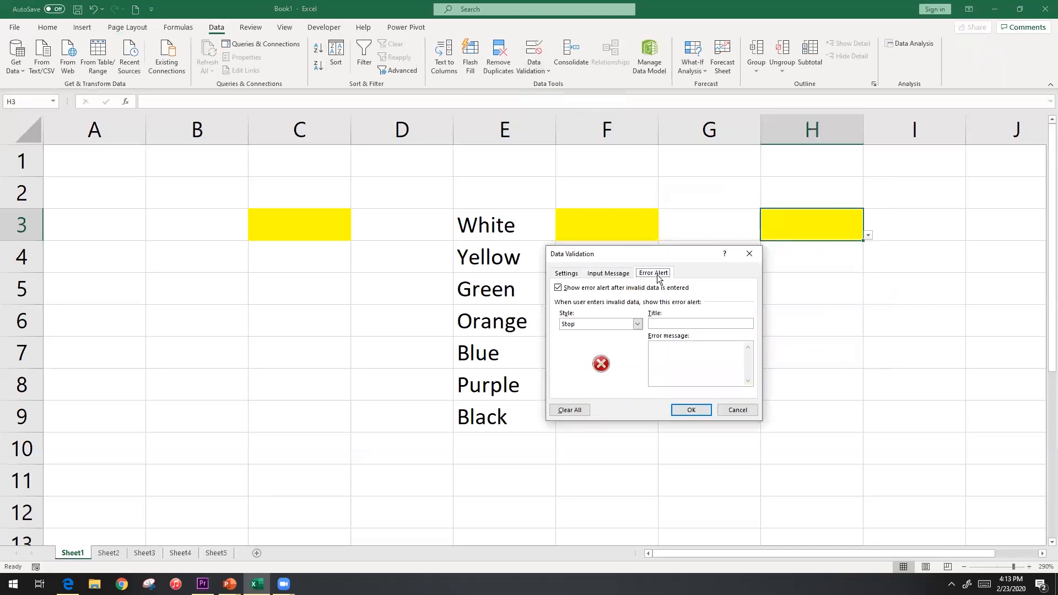
left_click(620, 275)
left_click(611, 323)
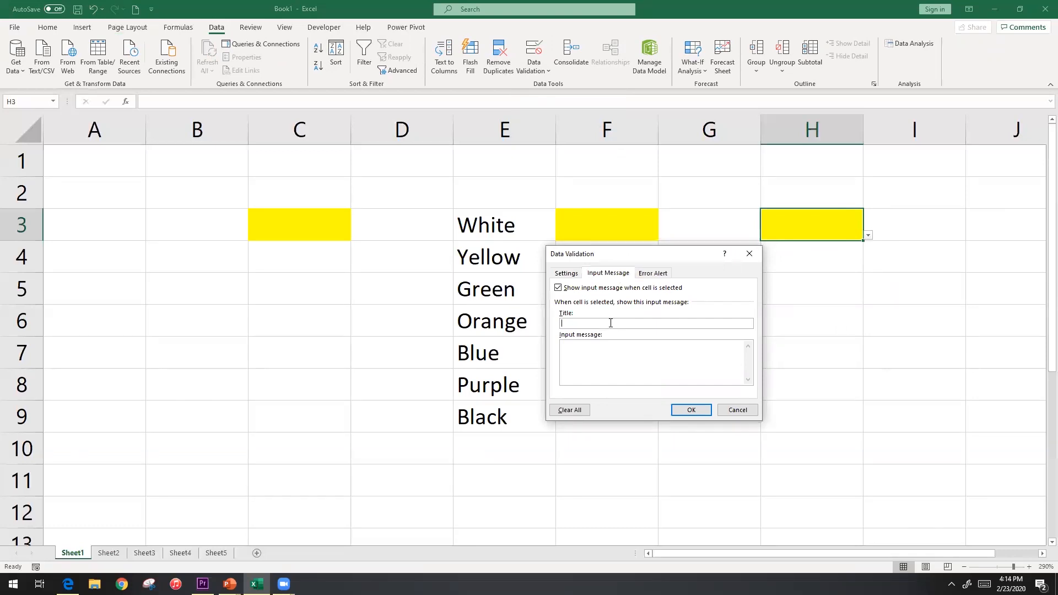
type("Selec")
type("t A Colo")
Step: Set H3's input message text to "Please select one of the following colors" and apply the rule
type("lease selec")
type("t one of the ")
type("follow")
type("ing")
type(" colors")
left_click(683, 410)
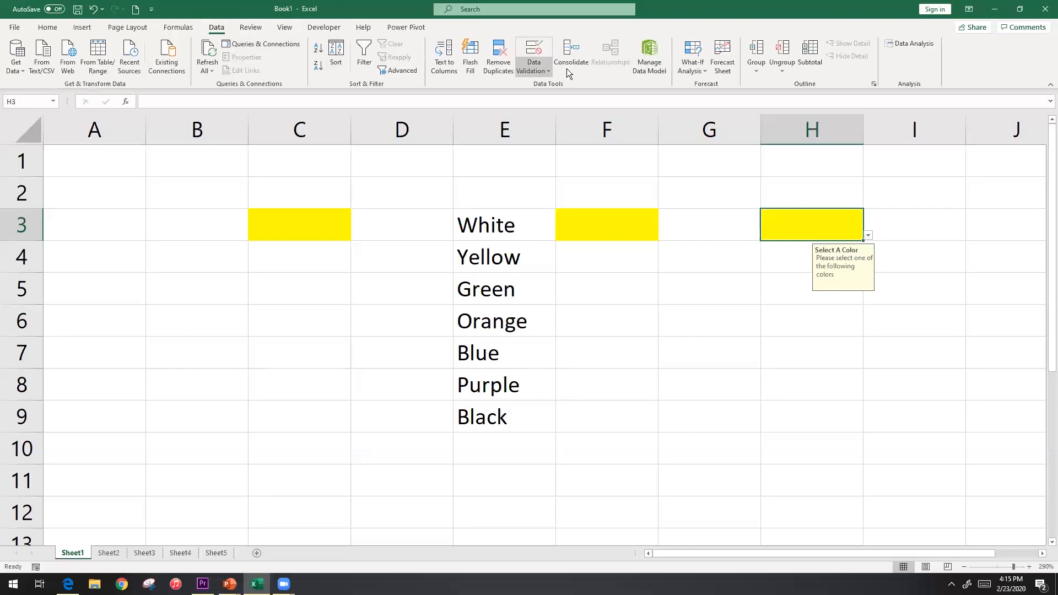
Step: Open the error alert settings of H3's validation rule, compare the alert styles and keep Stop
left_click(538, 66)
left_click(539, 81)
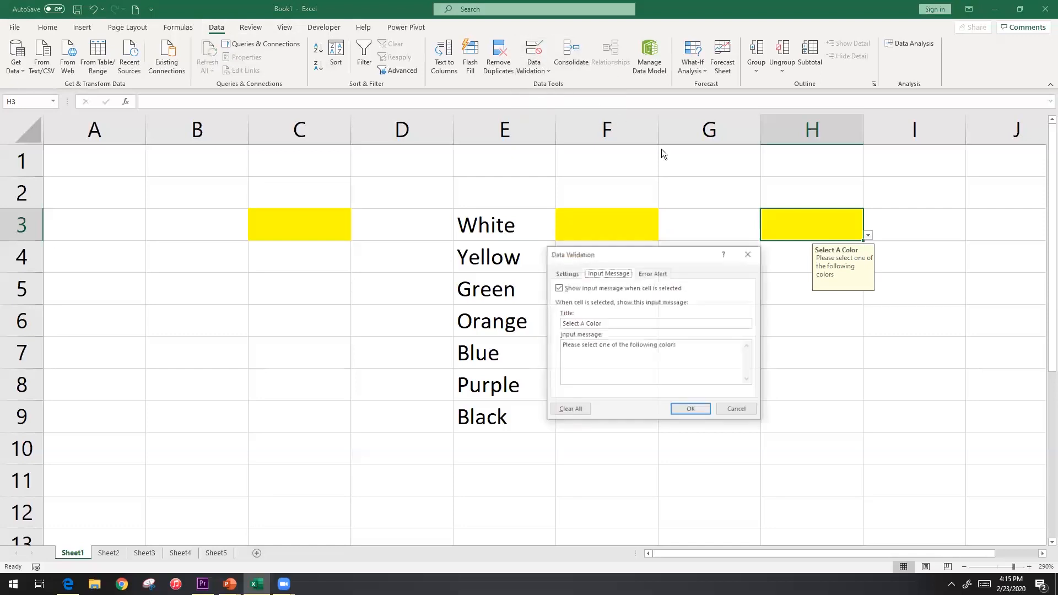
left_click(651, 273)
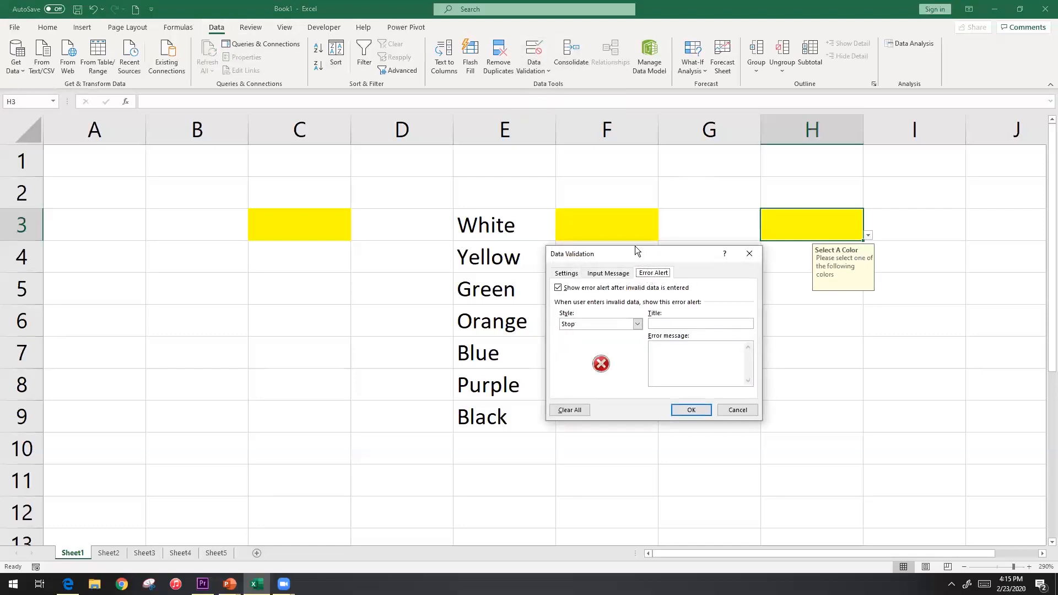
left_click_drag(635, 254, 485, 161)
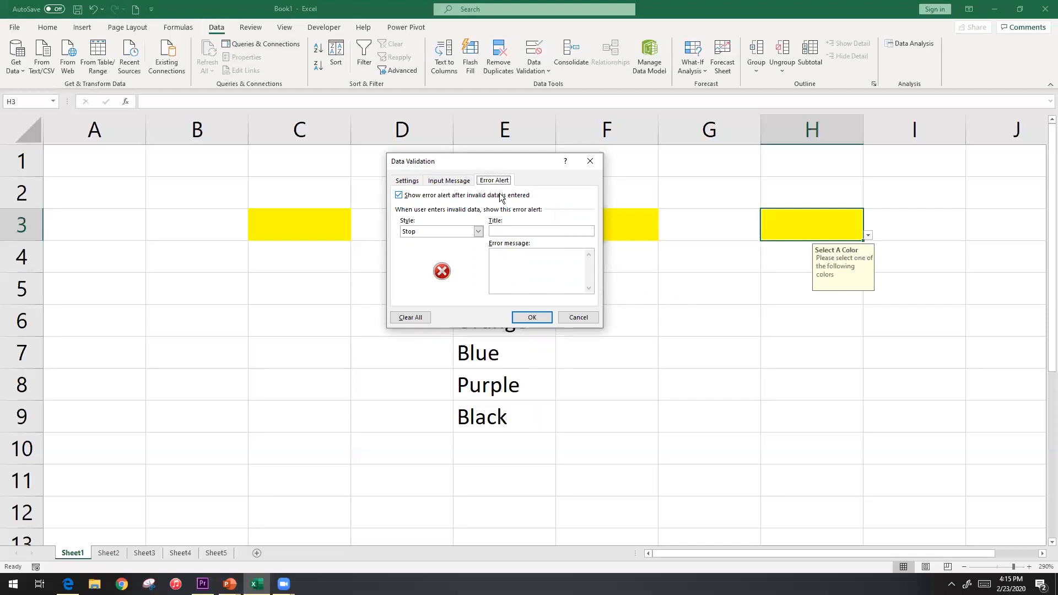
left_click(450, 228)
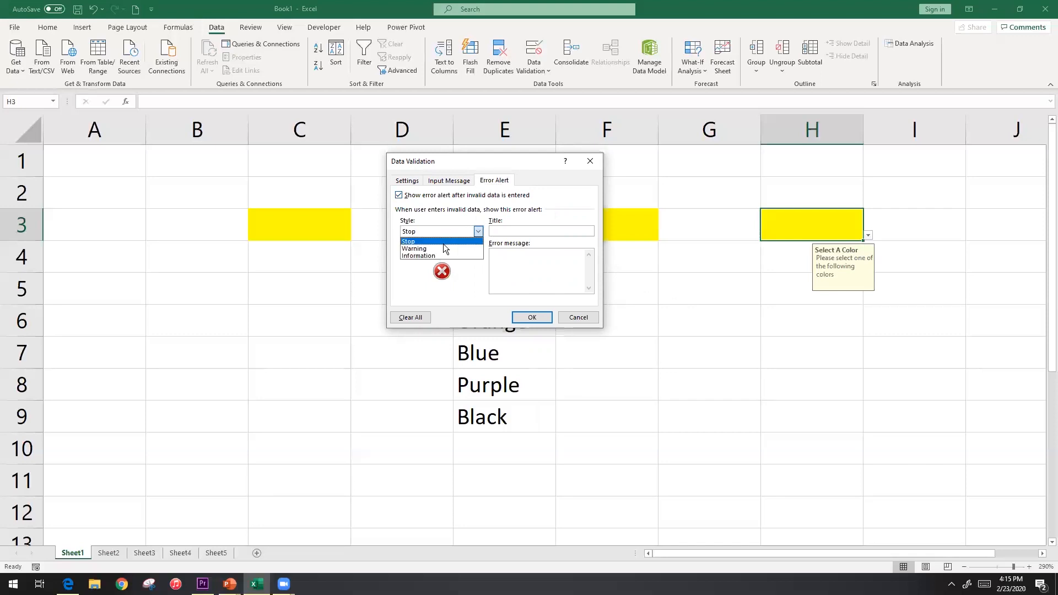
left_click(443, 245)
left_click(478, 231)
left_click(451, 255)
left_click(477, 233)
left_click(468, 240)
Step: Title H3's error alert "You did not select a color" with the message "Please try again!" and apply the rule
left_click(520, 231)
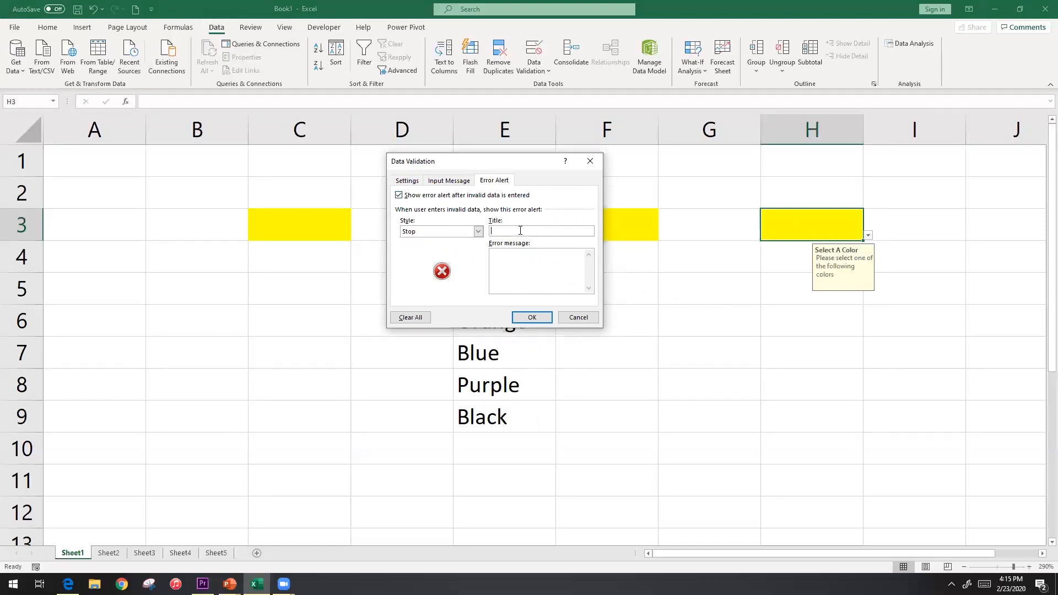
type("You did no")
type("t ")
type("select ")
type("a colo")
type("ease try again!")
left_click(532, 318)
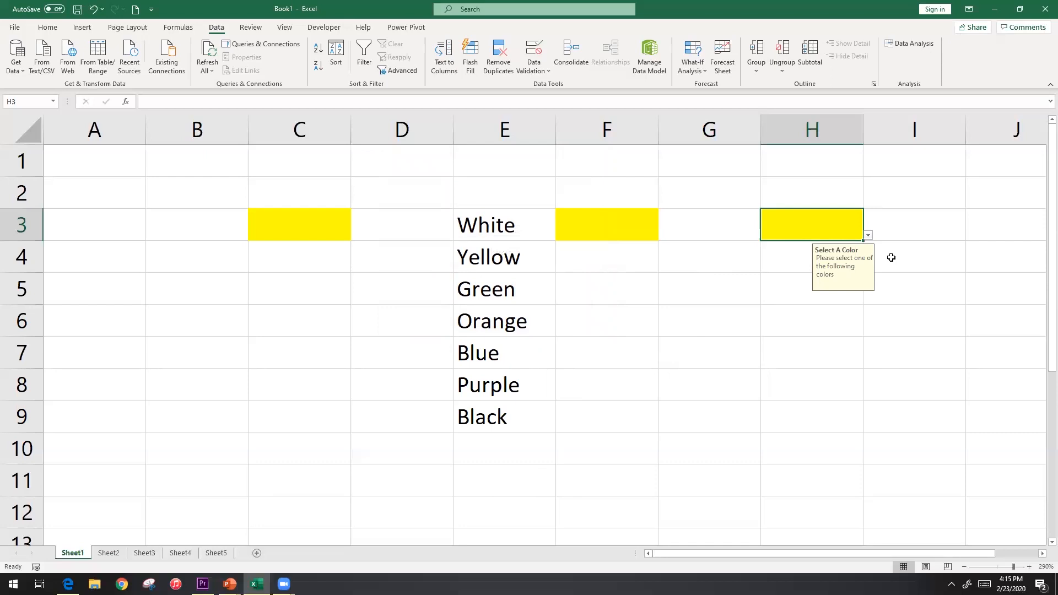
Step: Test H3's error alert by entering Brown, a colour missing from the list
type("Brown")
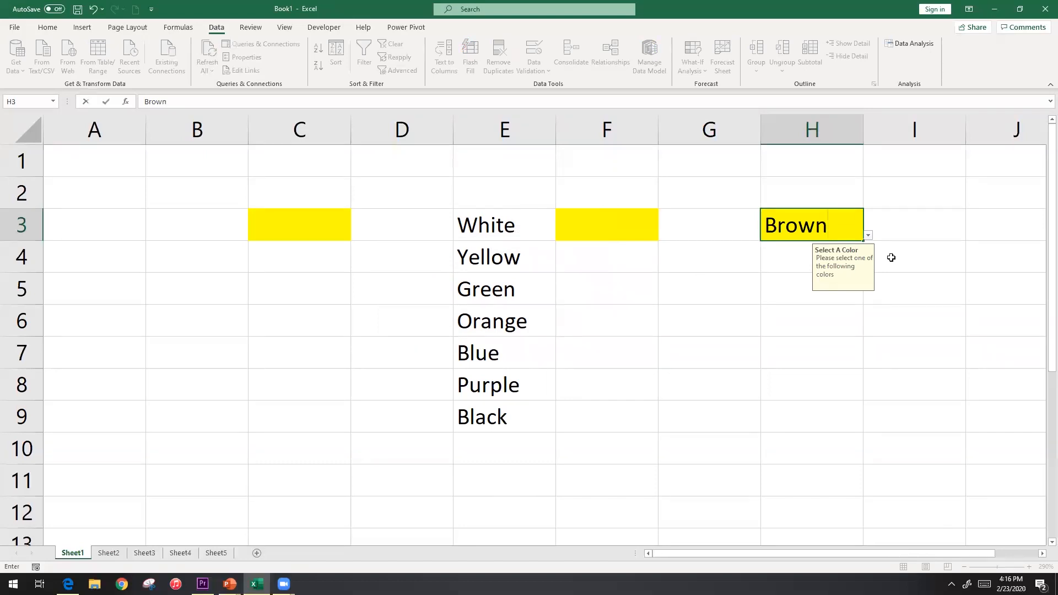
key("Return")
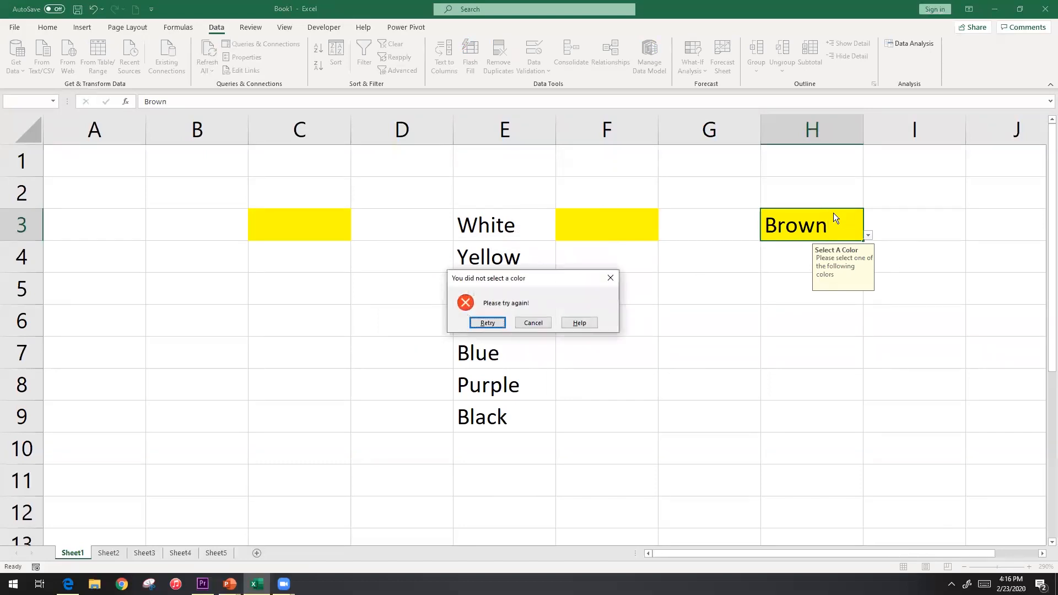